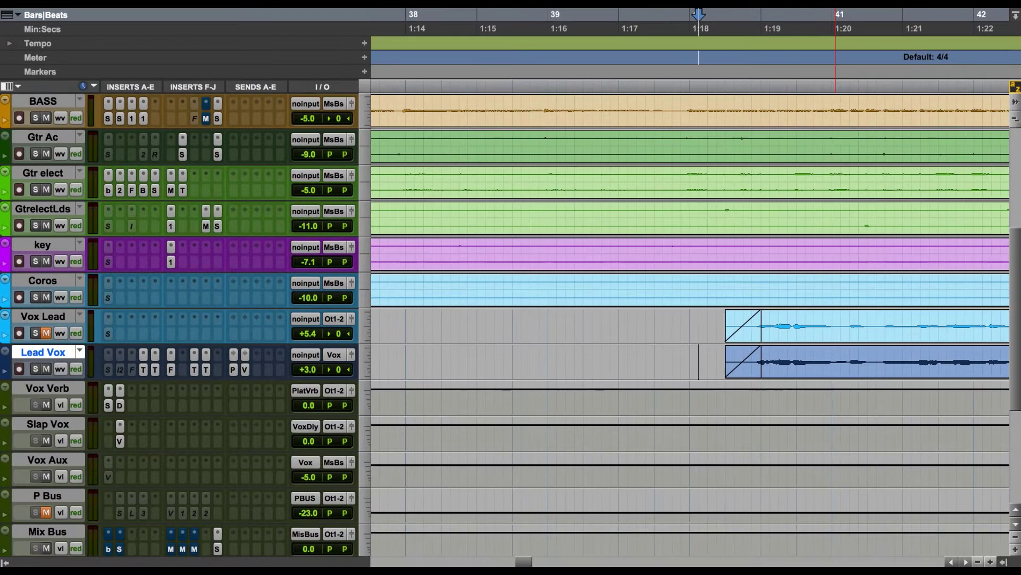
Step: Play the full mix repeatedly, comparing the Gtr elect track with all its inserts bypassed and with them active
shift+super+click(110, 192)
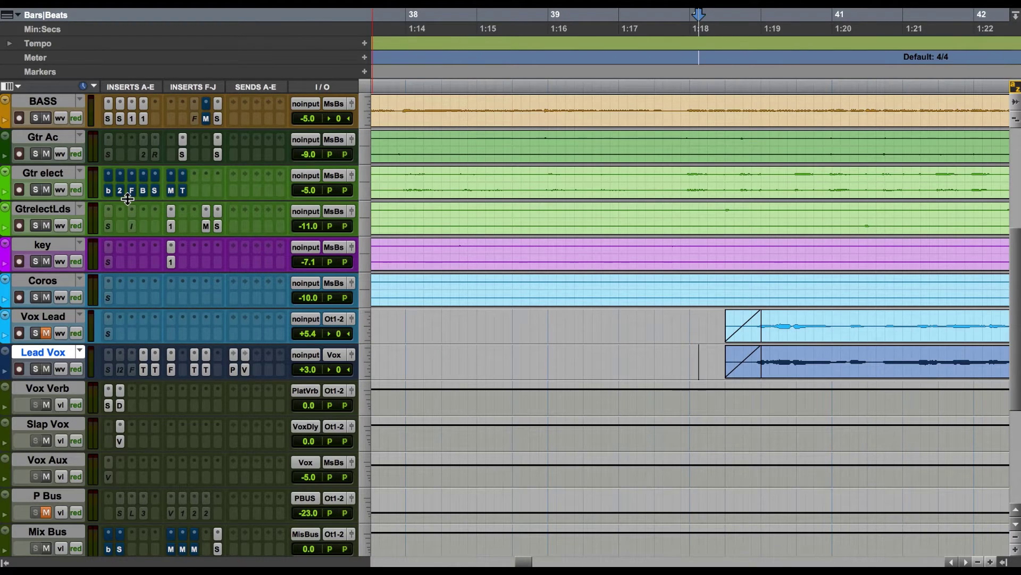
key(space)
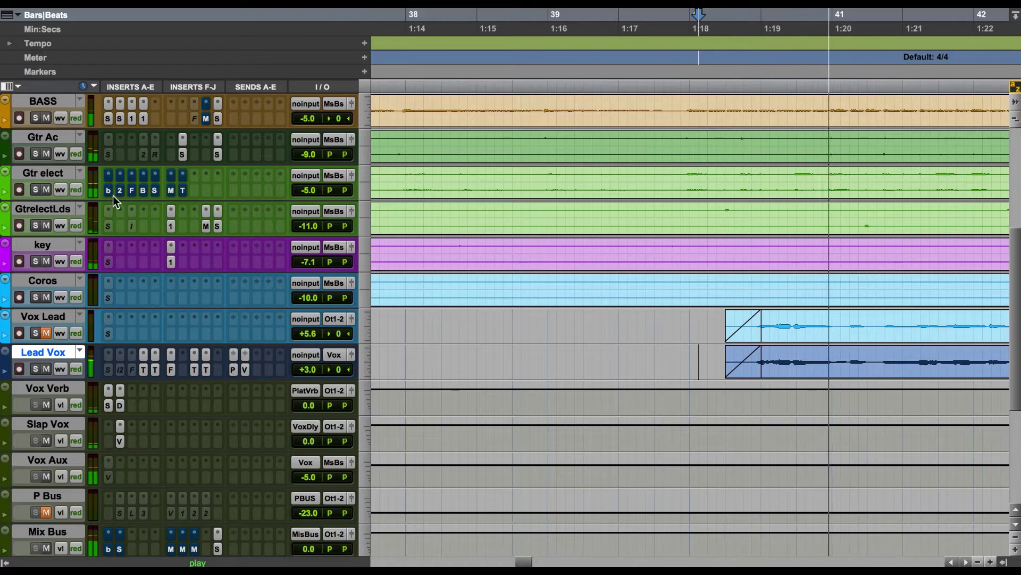
key(space)
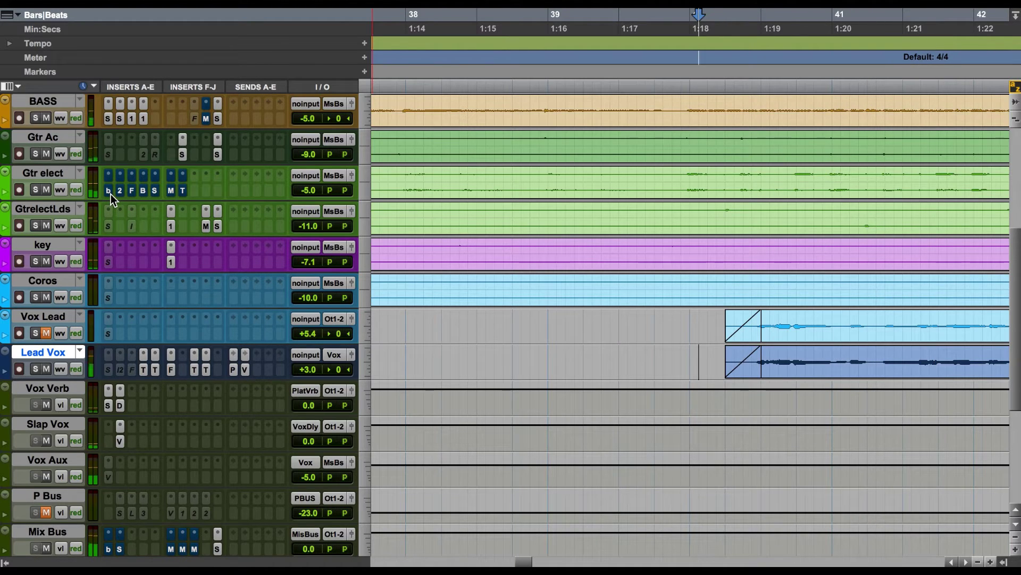
alt+super+click(110, 193)
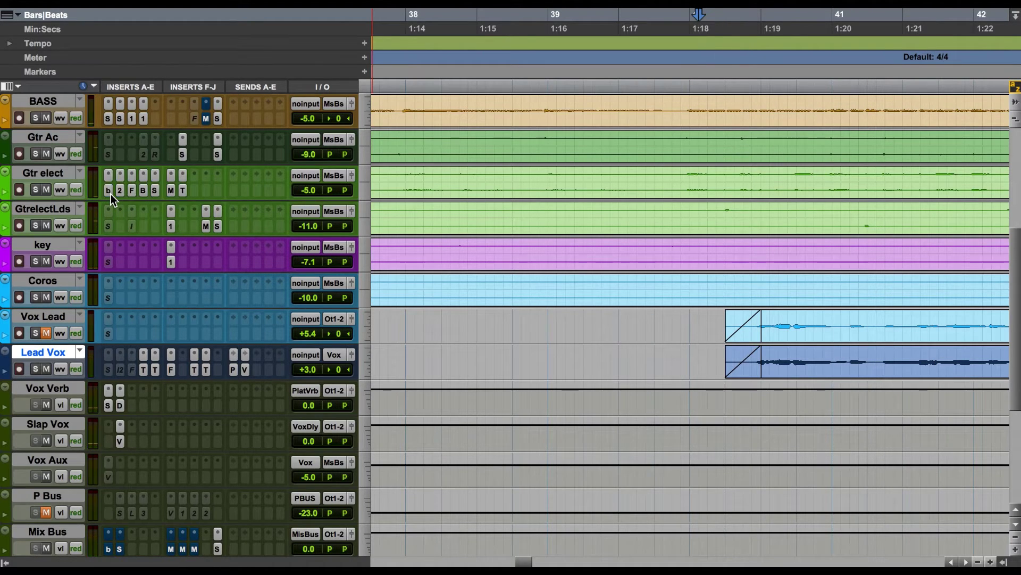
key(space)
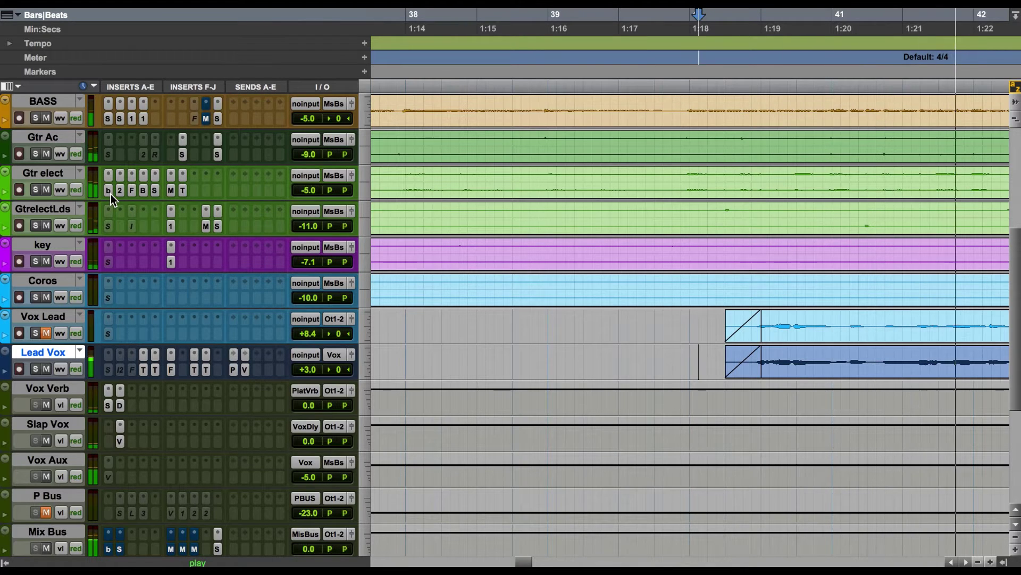
key(space)
alt+super+click(110, 194)
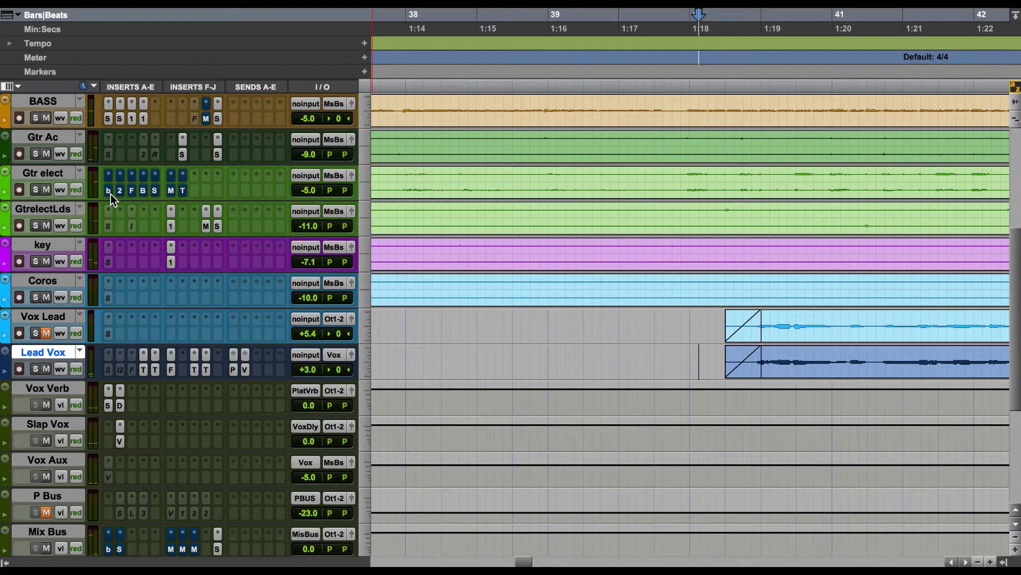
key(space)
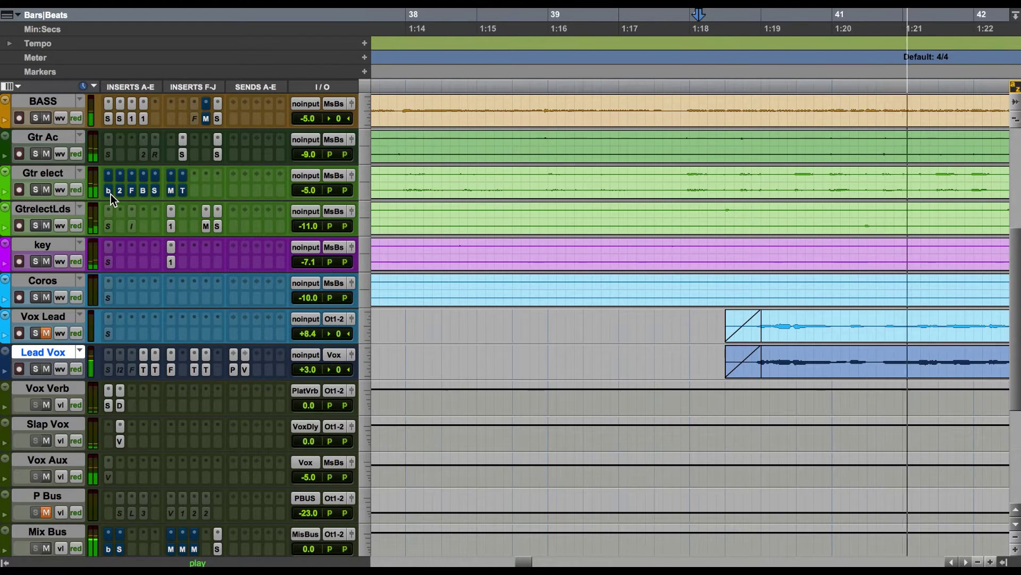
alt+super+click(111, 194)
key(space)
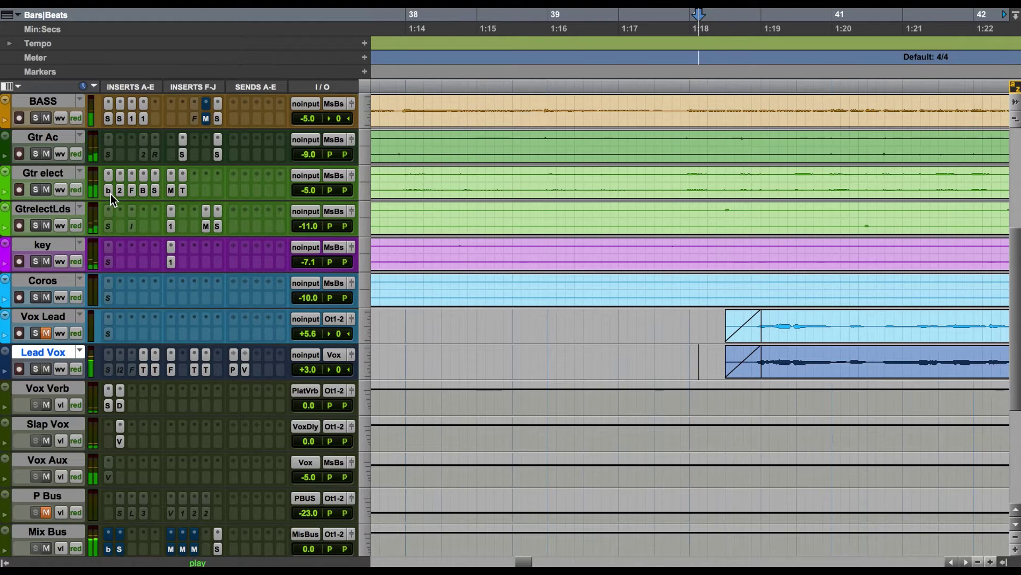
Step: Solo the Gtr elect track and compare its playback with all inserts bypassed and active, ending with them active
click(34, 190)
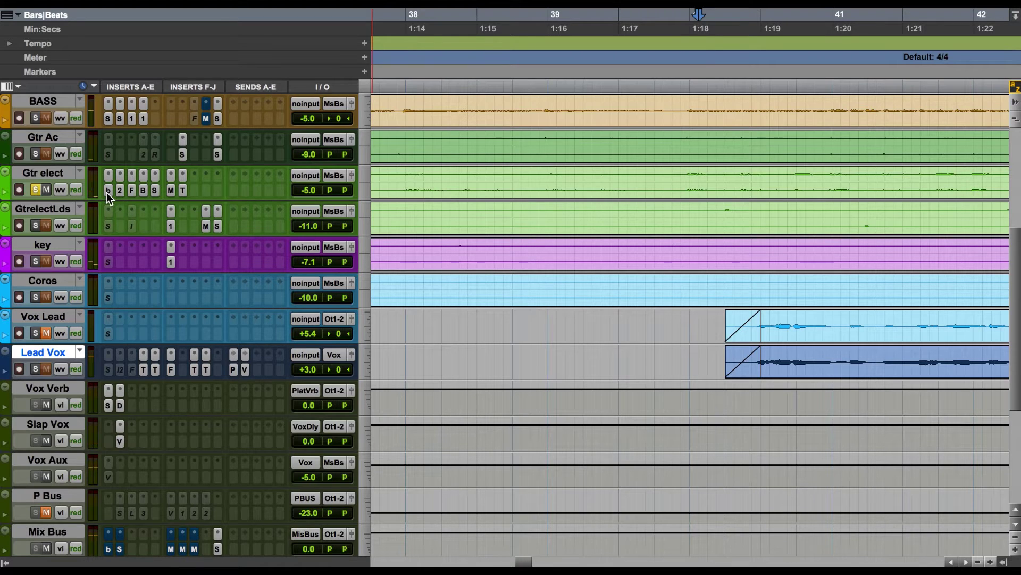
key(alt+shift+1)
key(alt+shift+a)
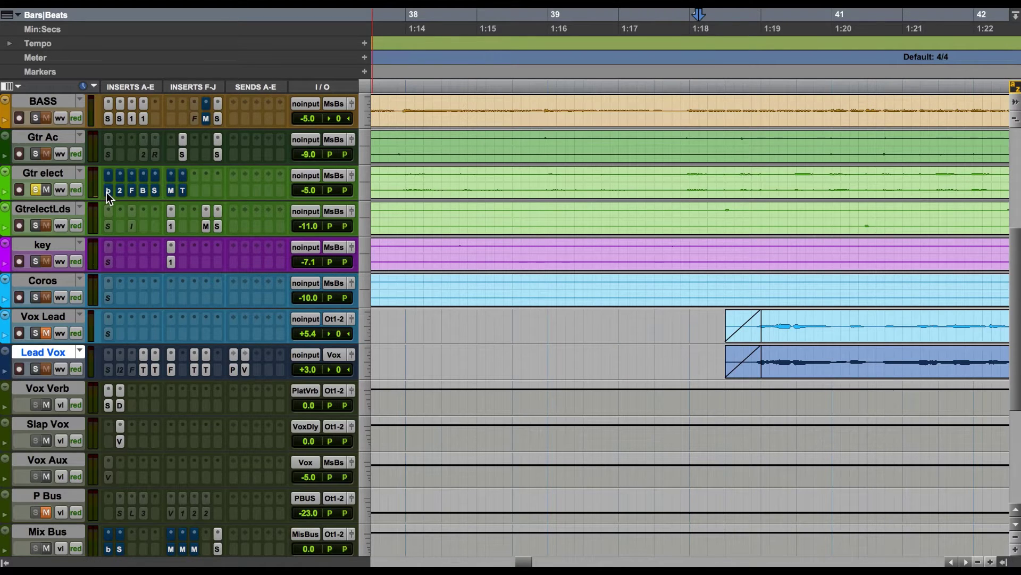
key(space)
ctrl+super+click(107, 192)
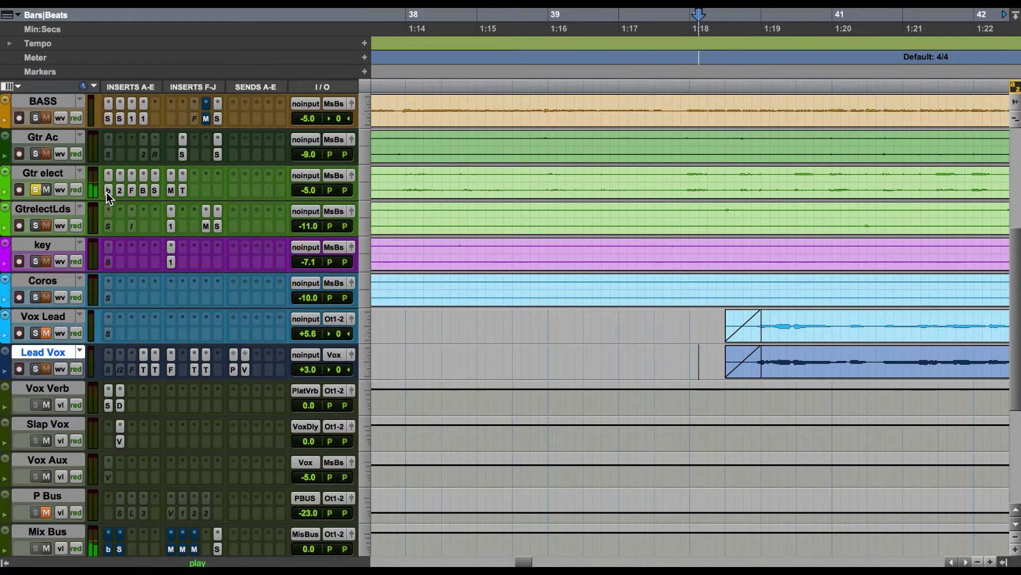
ctrl+super+click(106, 192)
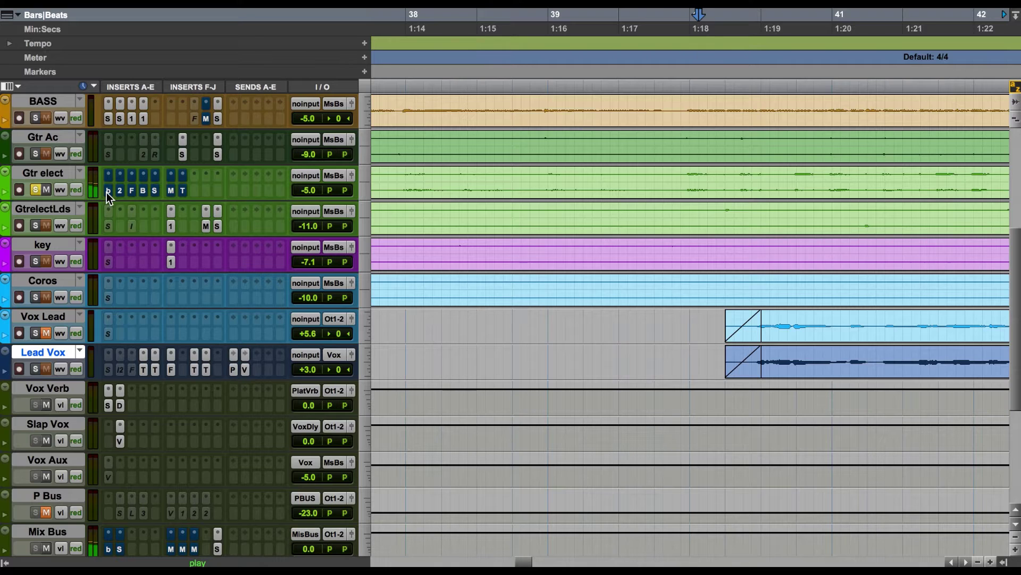
ctrl+super+click(106, 193)
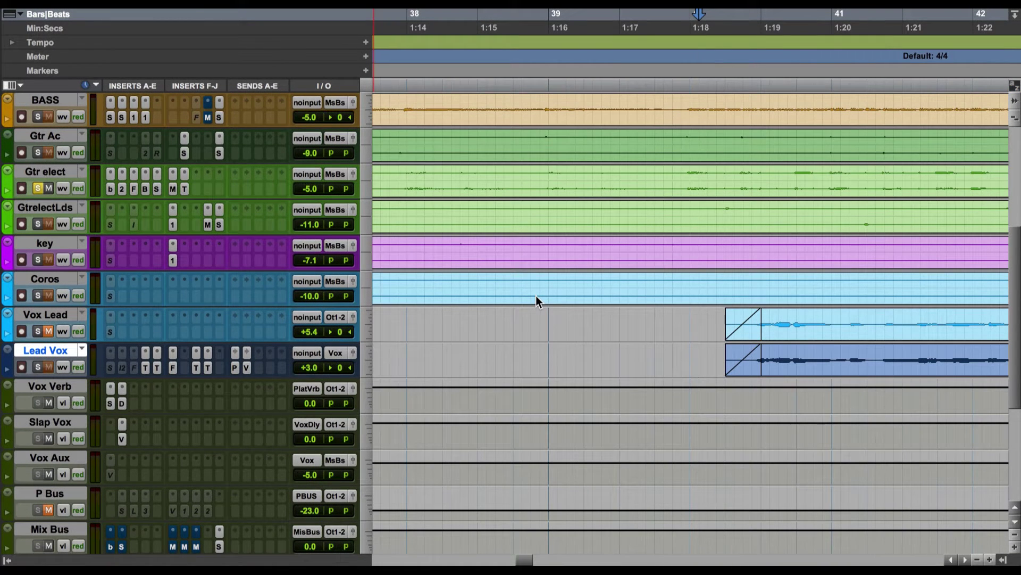
Step: Bypass Gtr elect's inserts from the second slot onward and open its bx_rockrack V3 Player, checking the available amp presets
ctrl+shift+click(122, 189)
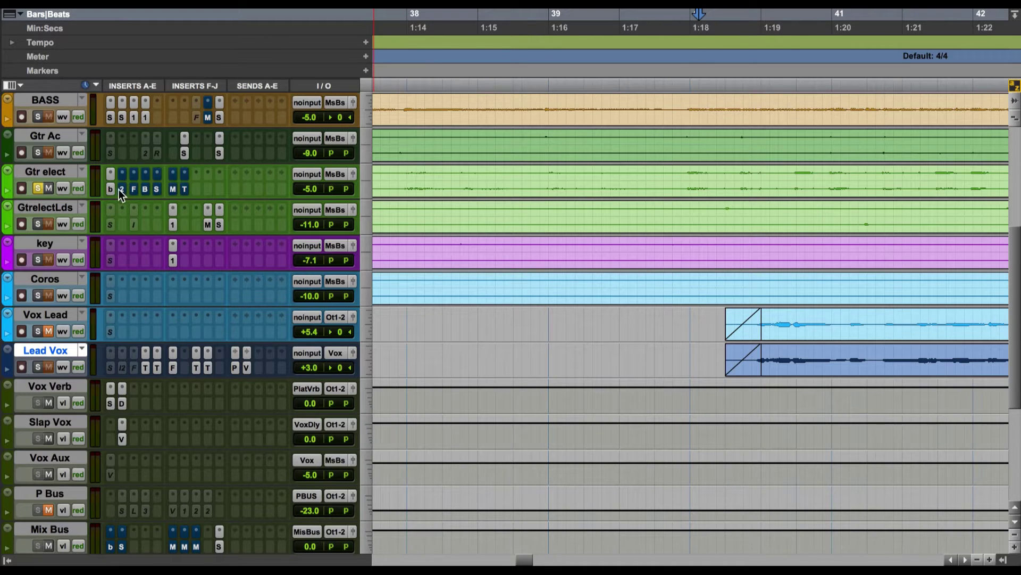
click(112, 190)
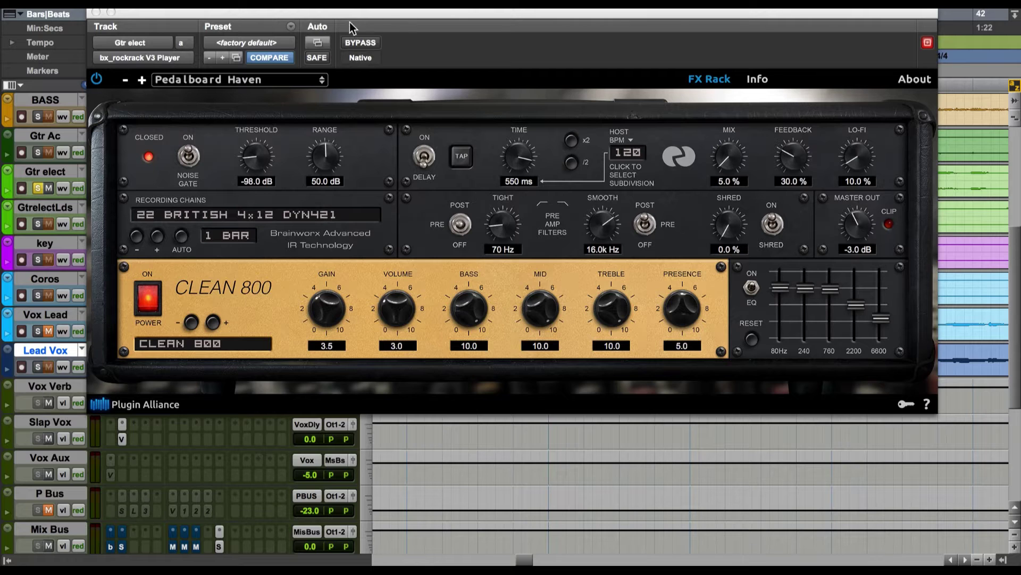
click(322, 80)
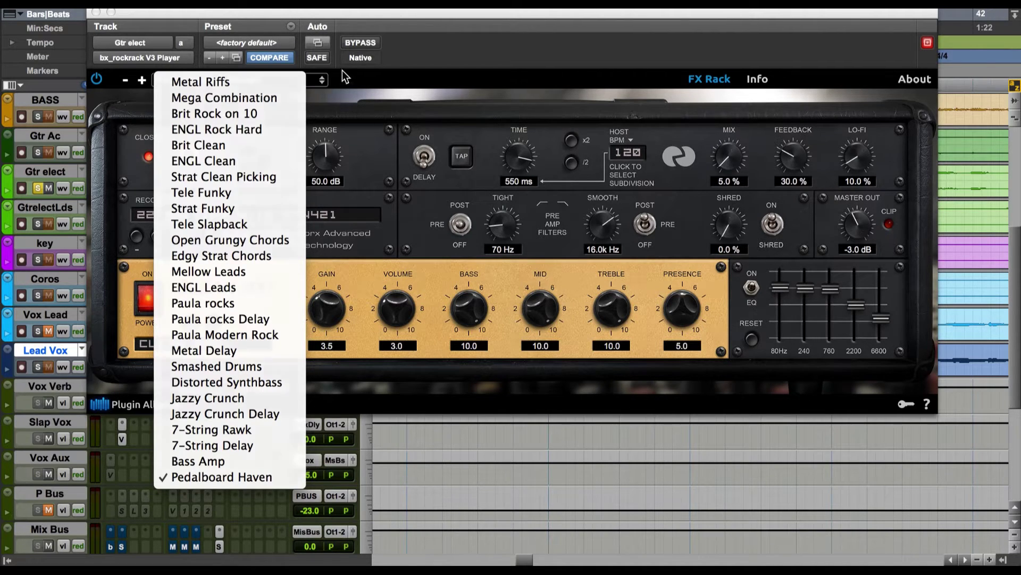
click(436, 15)
drag(406, 14, 471, 22)
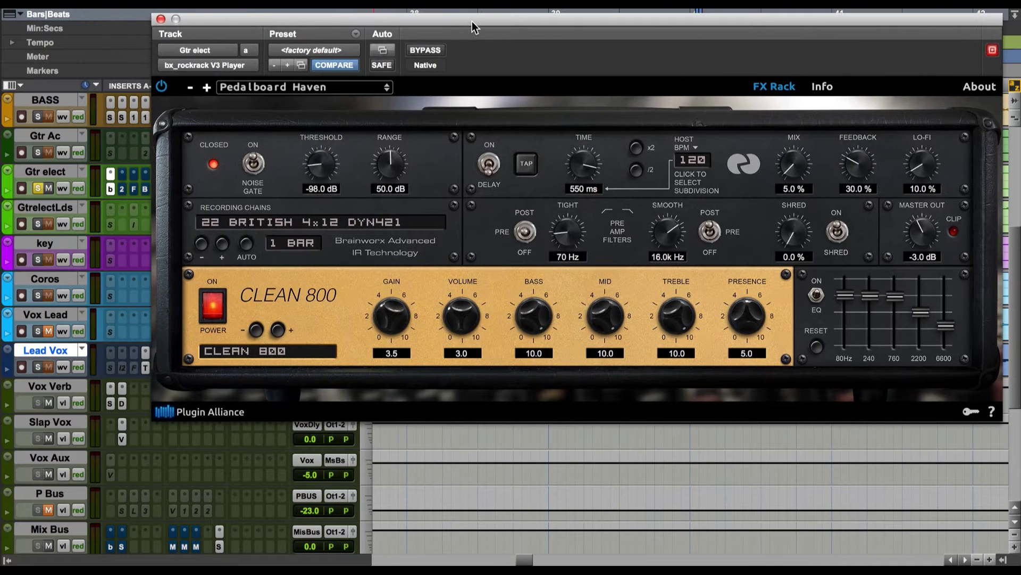
Step: Set the amp's Master Out to -6.2 dB on the Pedalboard Haven preset and compare the guitar with the plug-in bypassed and active
click(431, 52)
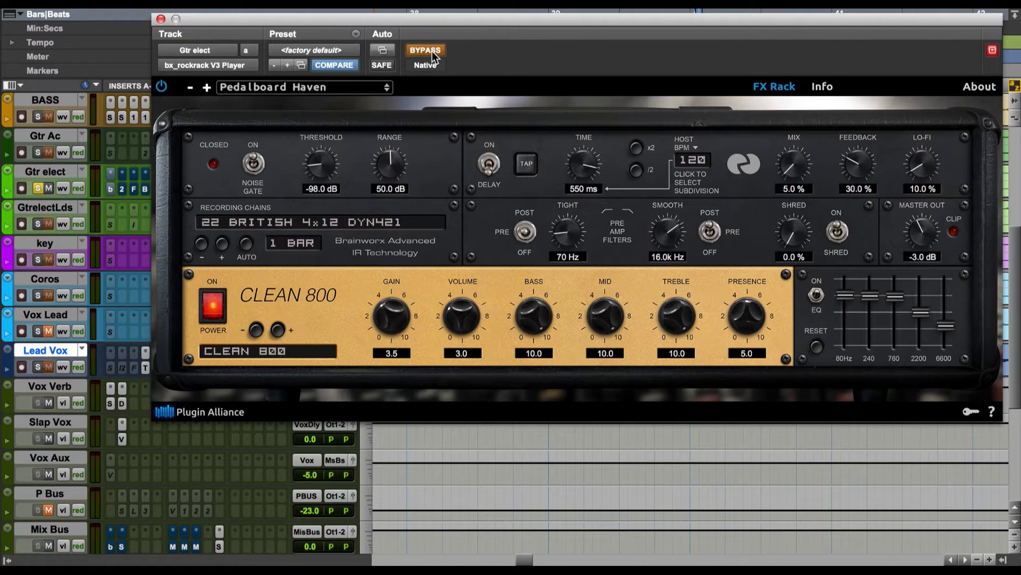
key(space)
click(433, 53)
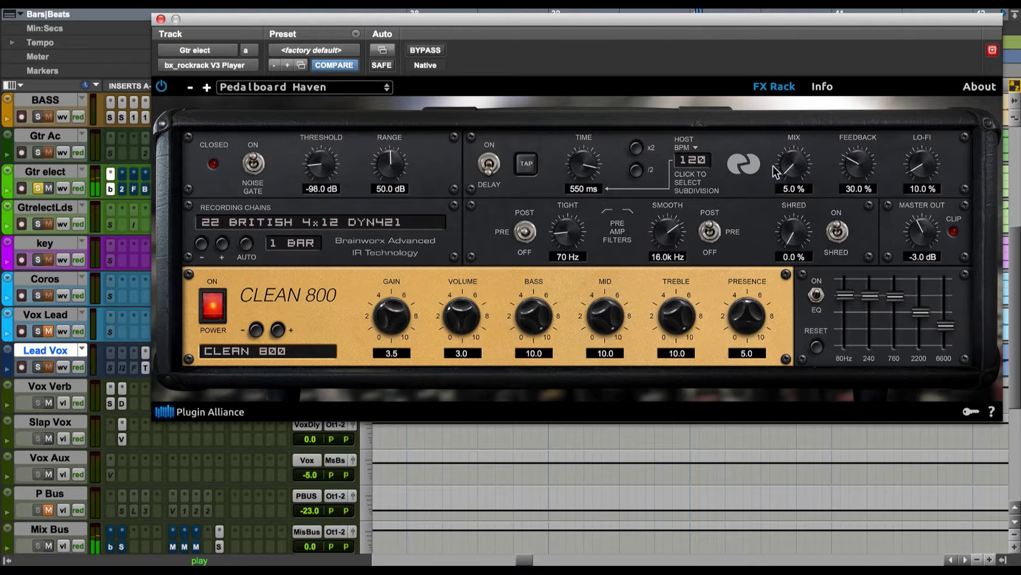
drag(919, 241, 920, 252)
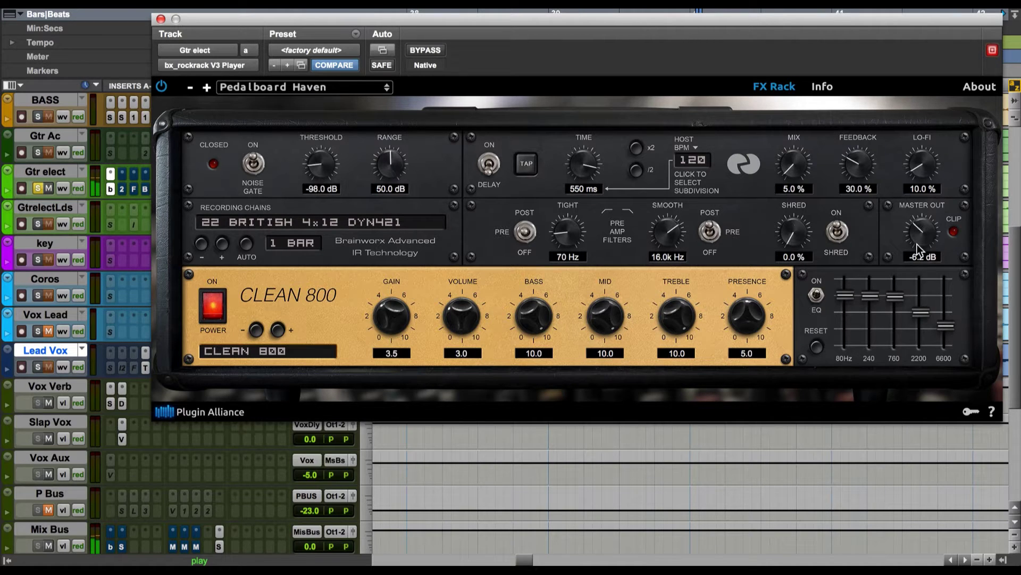
click(435, 51)
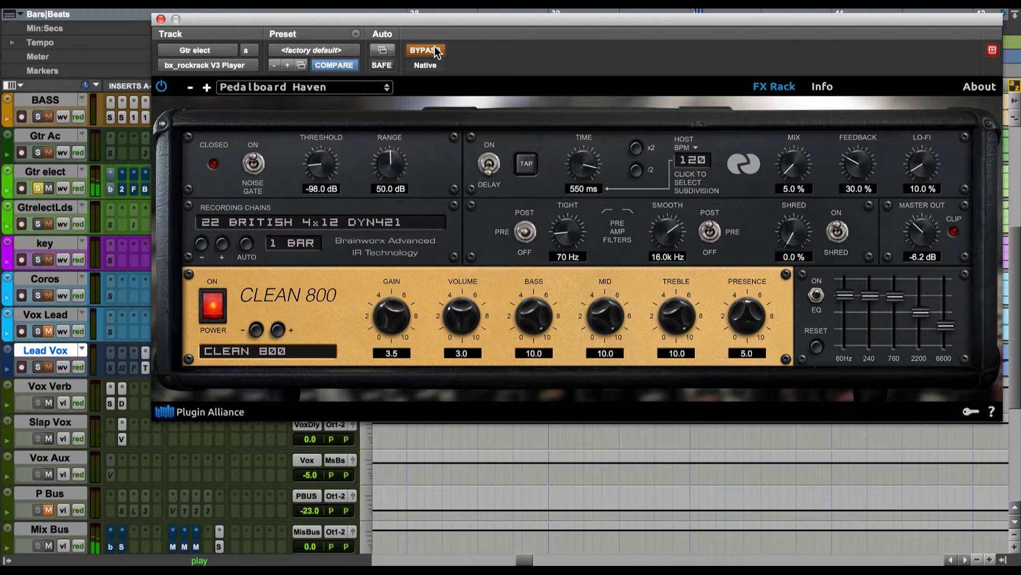
click(435, 51)
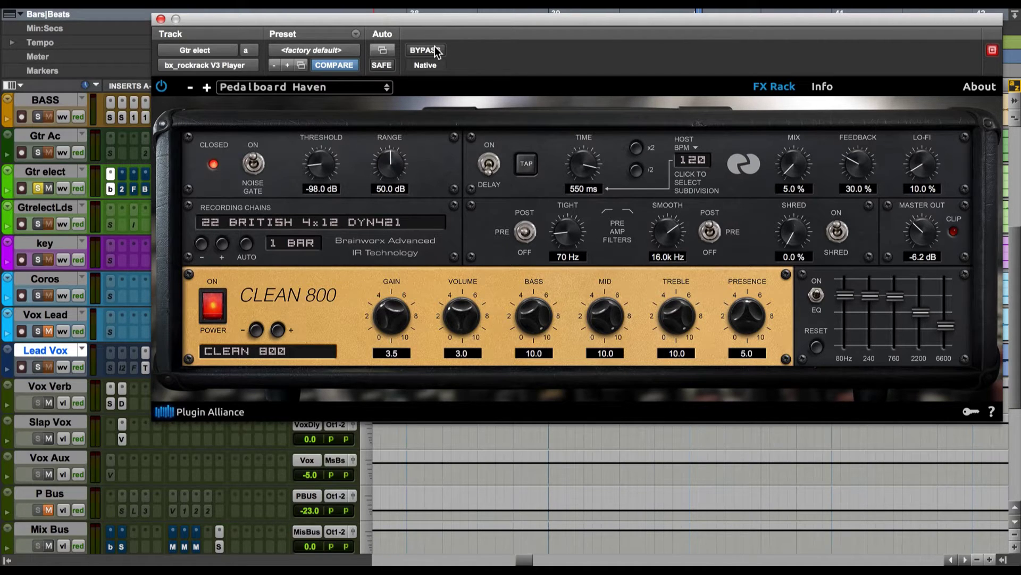
Step: Load the Brit Clean preset, set Master Out to -8.3 dB, and compare the guitar with the plug-in bypassed and active
click(383, 91)
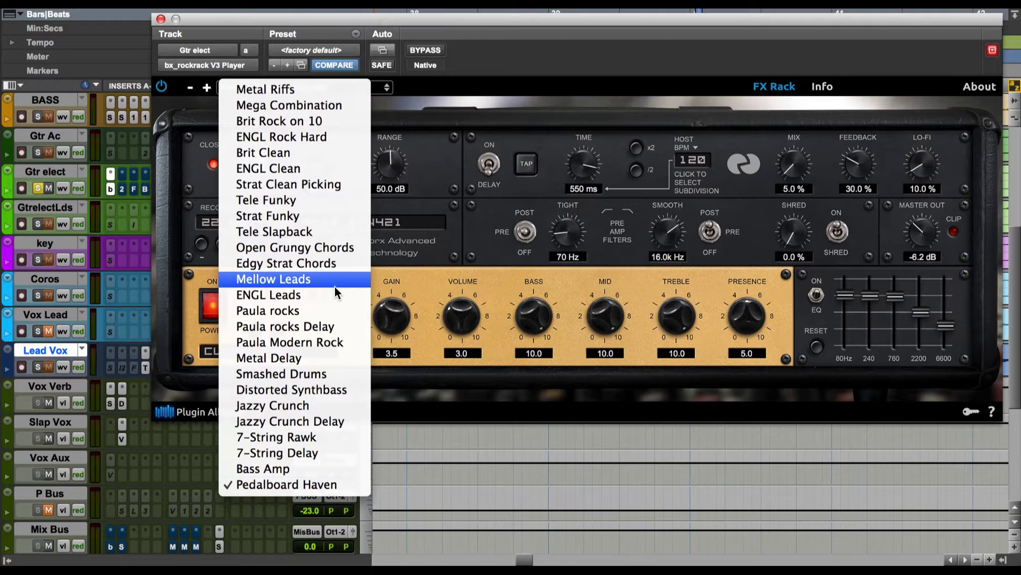
click(324, 153)
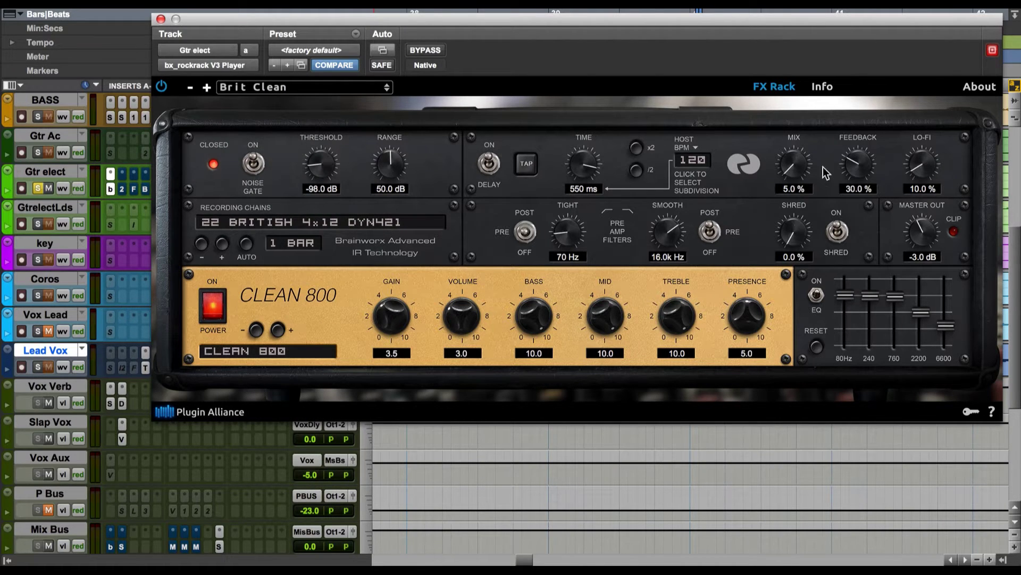
drag(917, 226, 917, 246)
key(space)
click(425, 50)
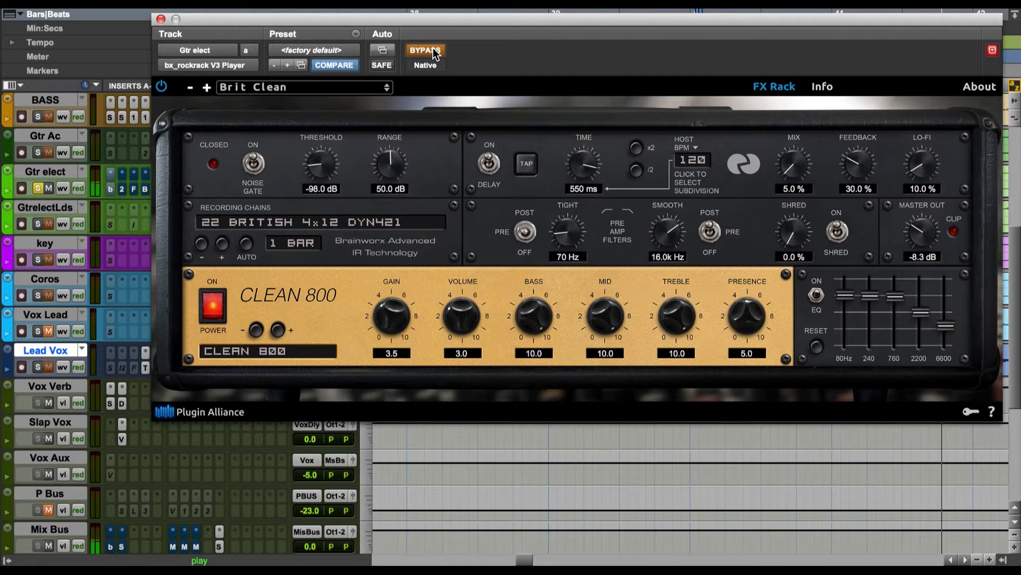
click(433, 51)
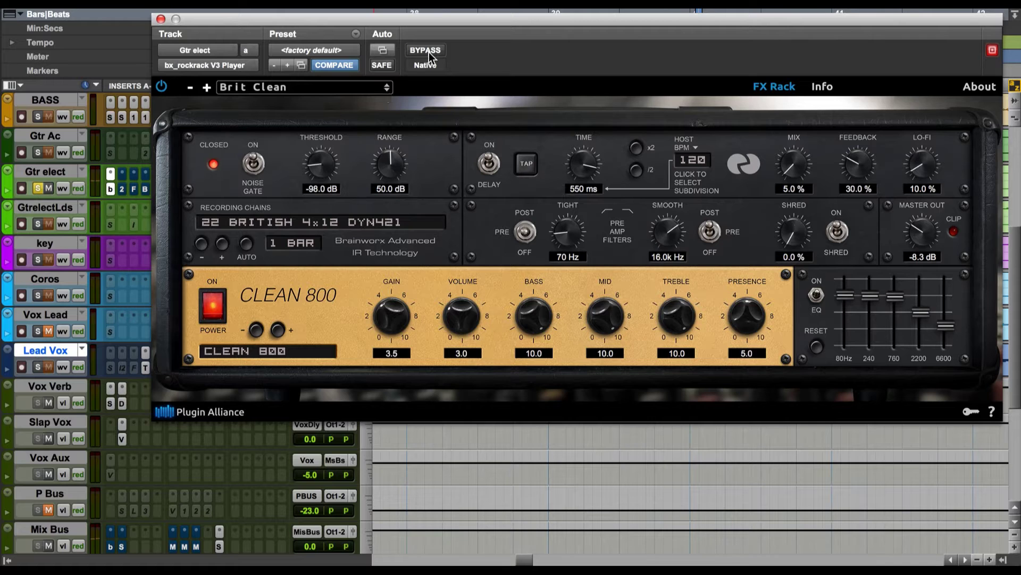
key(space)
Step: Load the Strat Clean Picking preset, lower Master Out to -5.6 dB, and compare the guitar with the plug-in bypassed and active
click(388, 89)
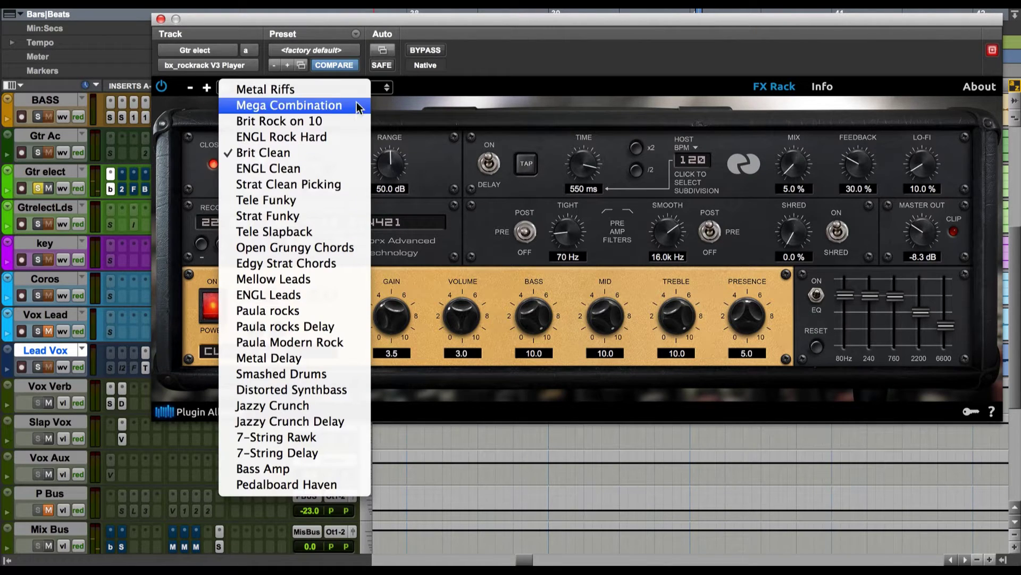
click(318, 183)
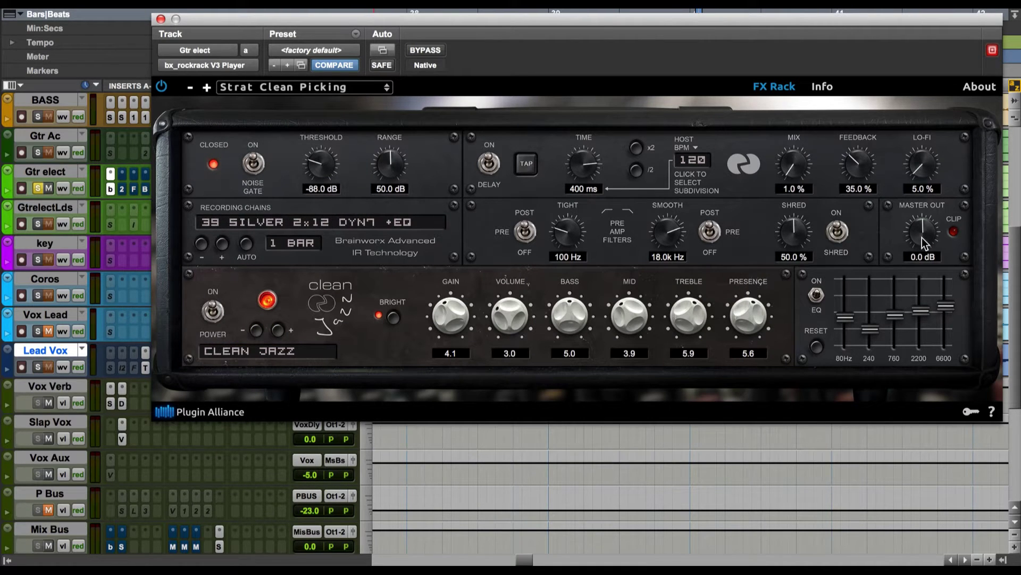
scroll(926, 244, down, 5)
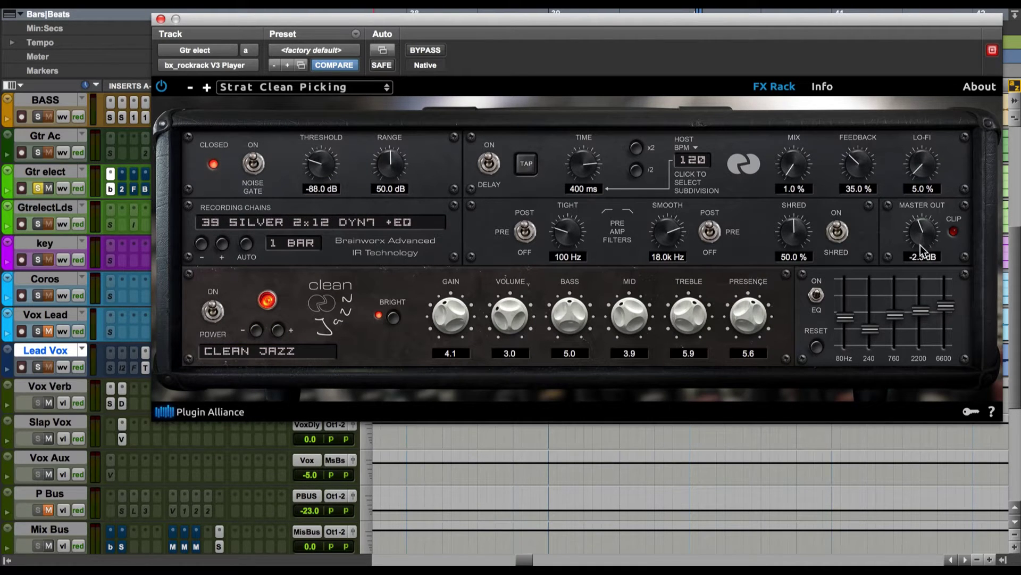
click(425, 50)
key(space)
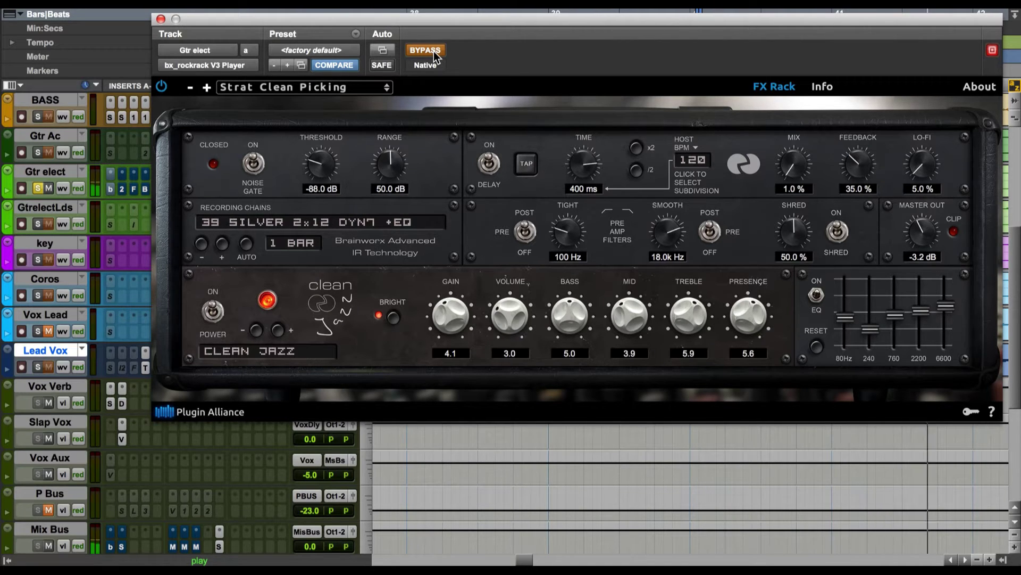
click(433, 51)
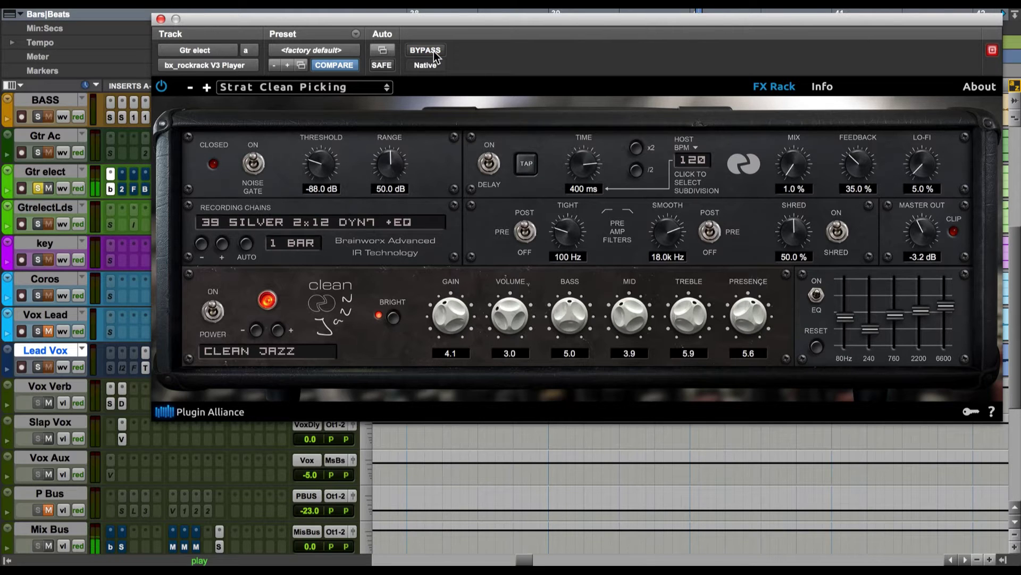
drag(917, 235, 914, 244)
click(429, 50)
click(429, 50)
Step: Reload the Pedalboard Haven preset, set Master Out to -6.3 dB, and compare the guitar with the plug-in bypassed and active
click(387, 88)
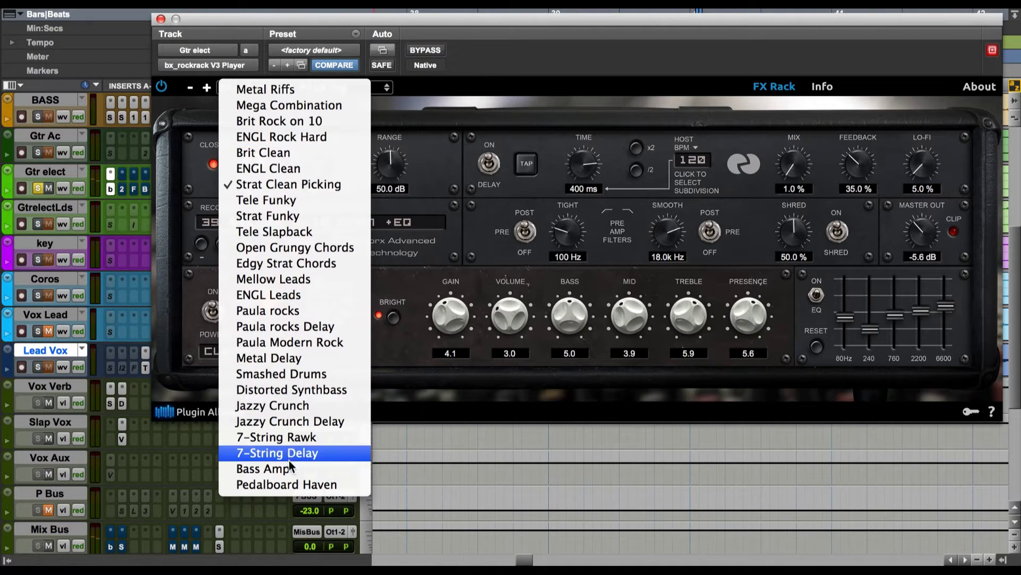
click(287, 483)
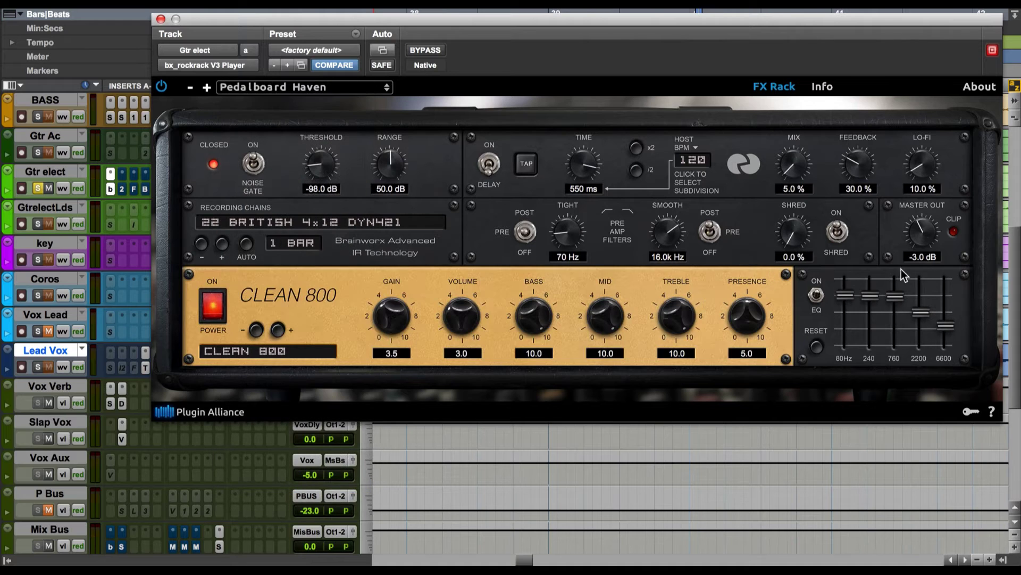
drag(920, 240, 922, 255)
click(423, 50)
key(space)
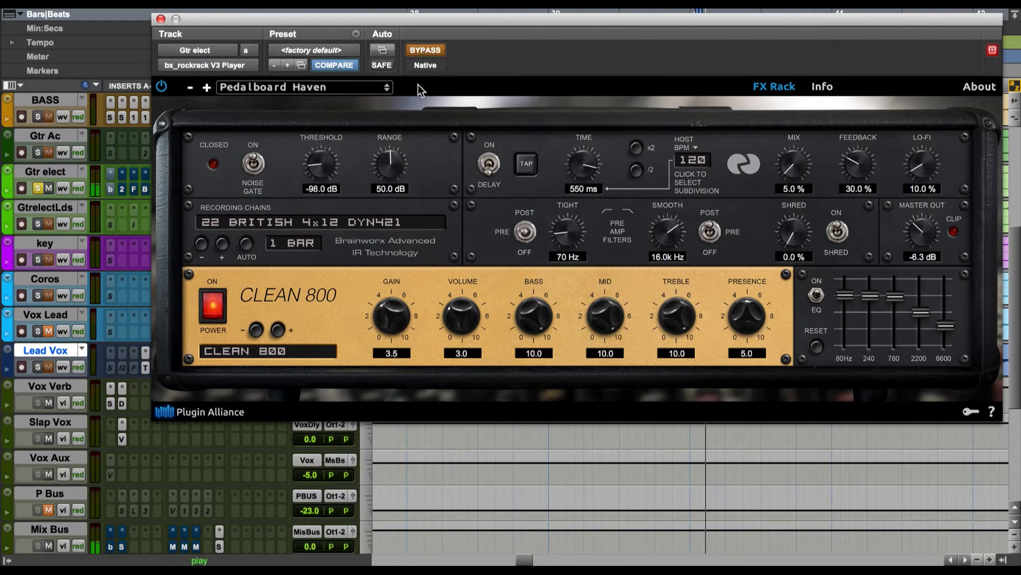
click(435, 51)
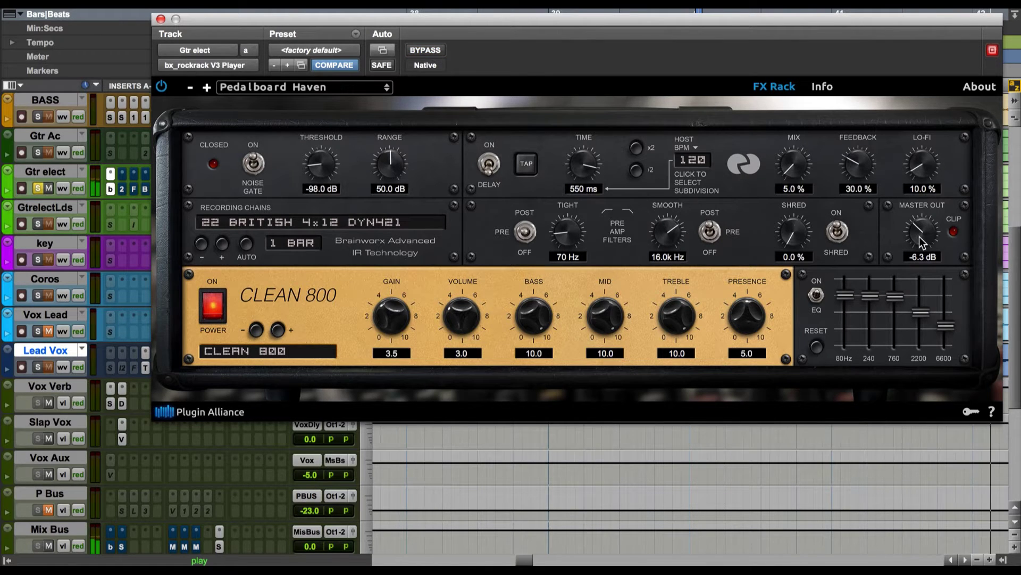
Step: Lower the amp's Master Out to -8.5 dB, compare the guitar with the plug-in bypassed and active, and close the amp window
drag(921, 236, 922, 254)
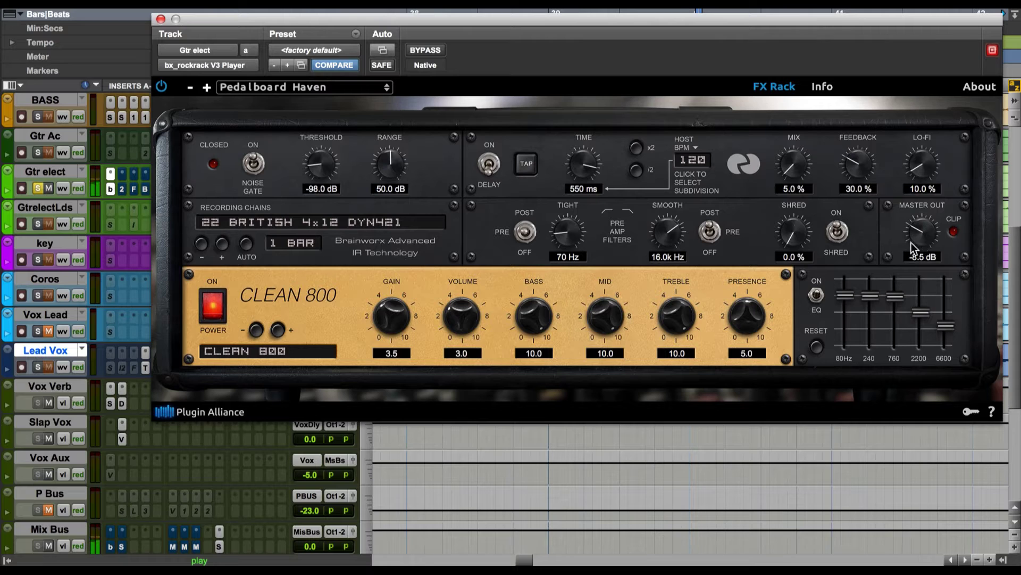
click(431, 53)
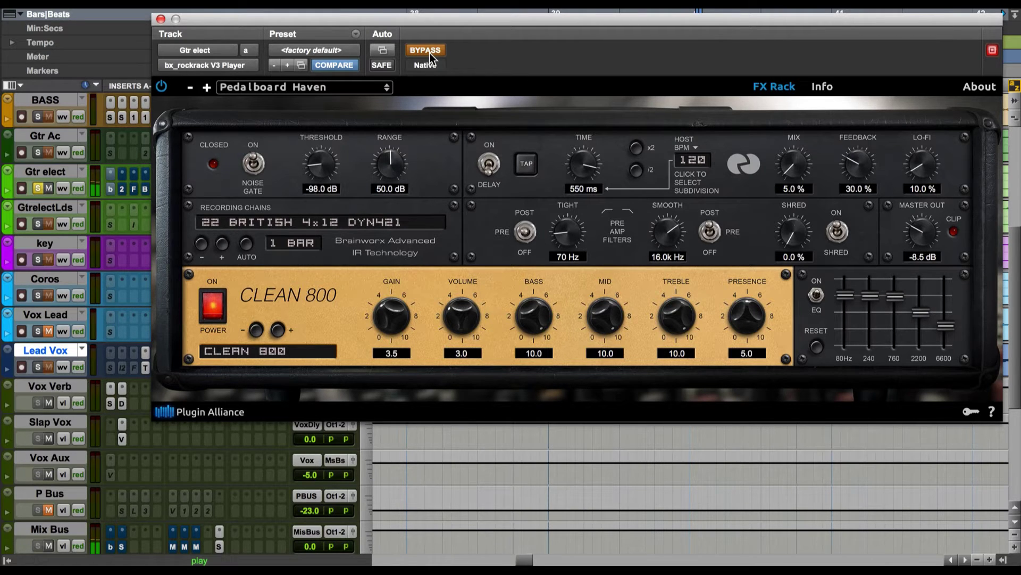
click(431, 53)
click(160, 19)
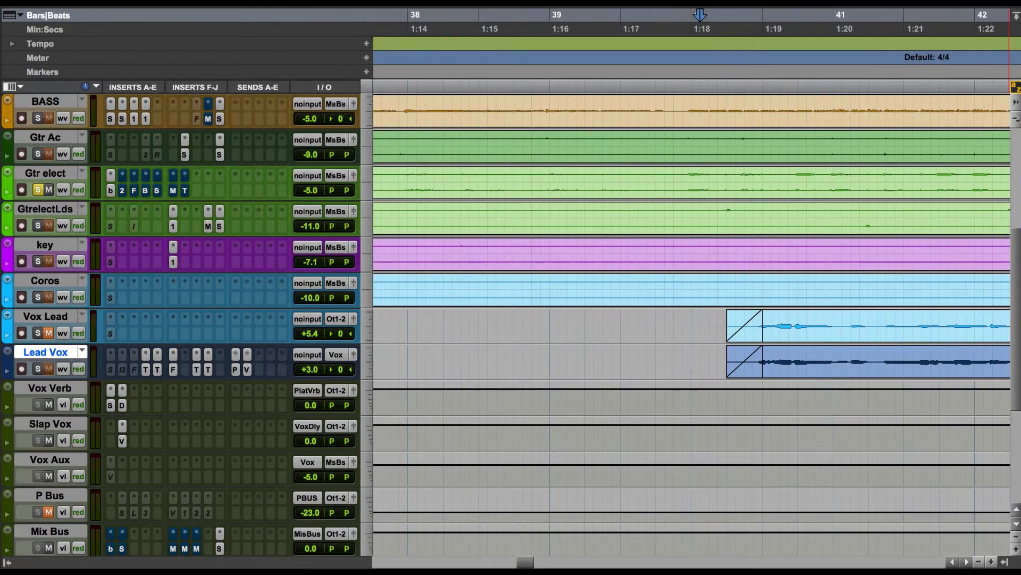
click(110, 190)
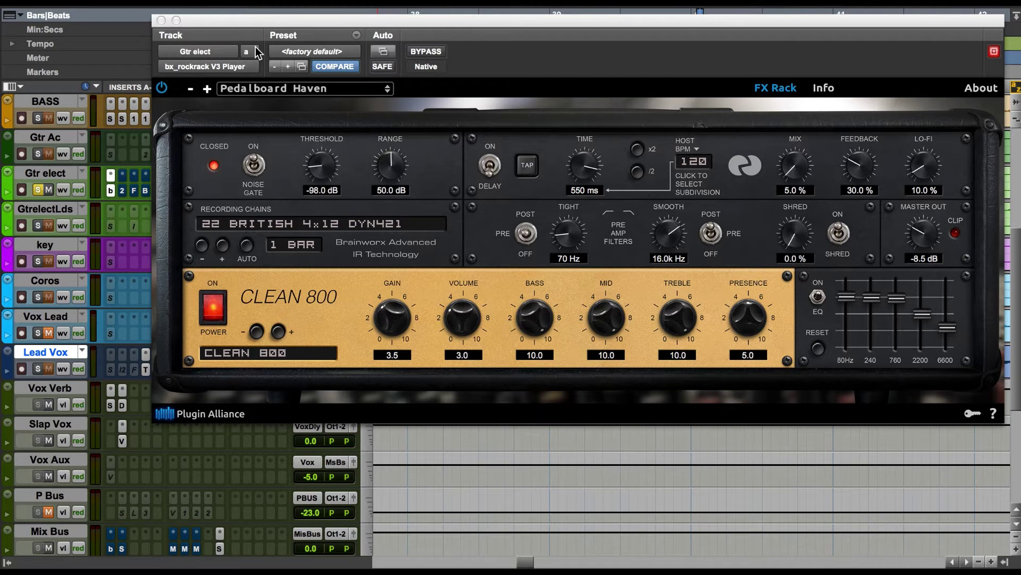
click(160, 20)
Step: Open RoughRider2 on the Gtr elect track, compare the guitar with the compressor bypassed and active, and leave it active
click(123, 189)
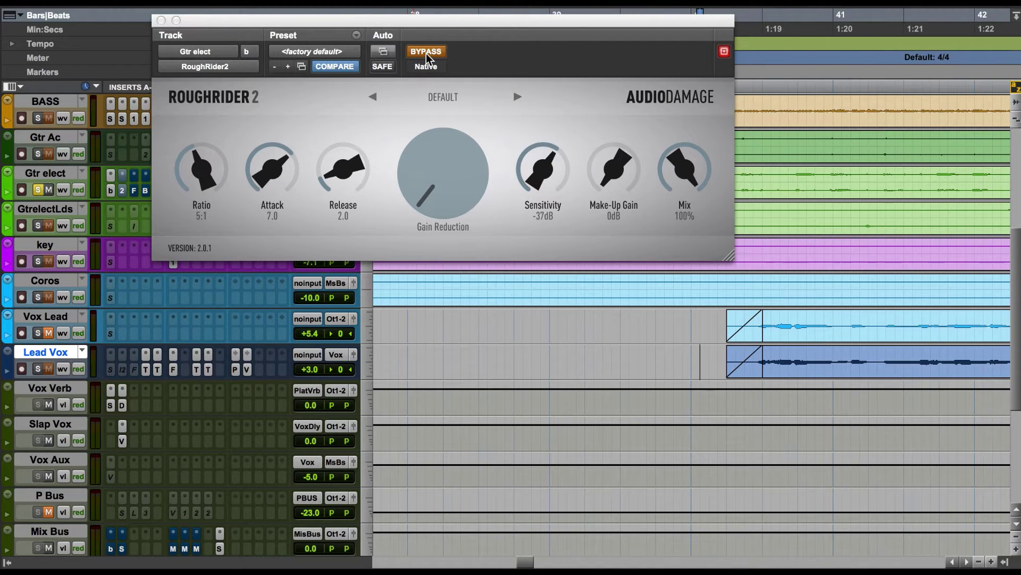
key(space)
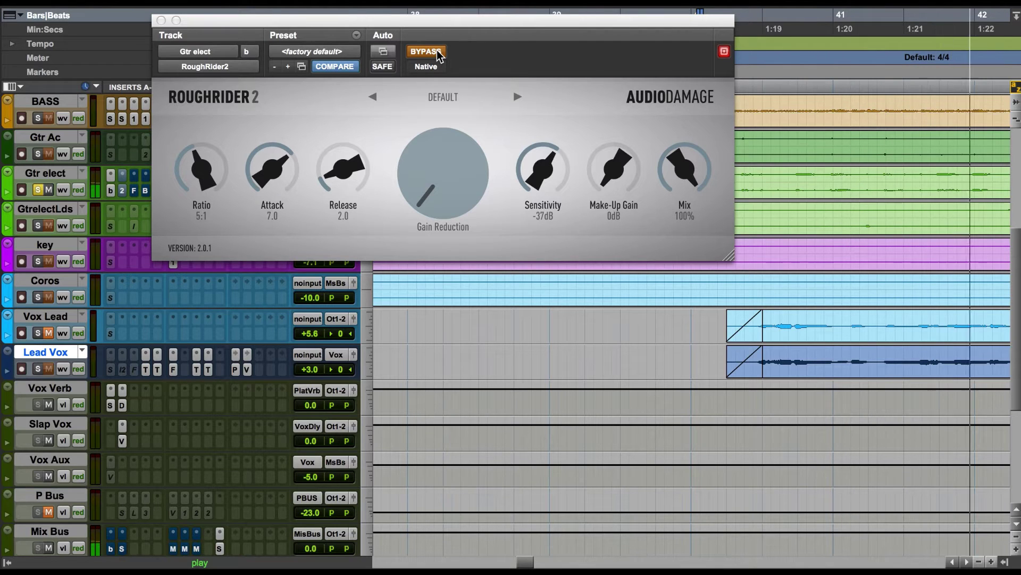
click(437, 53)
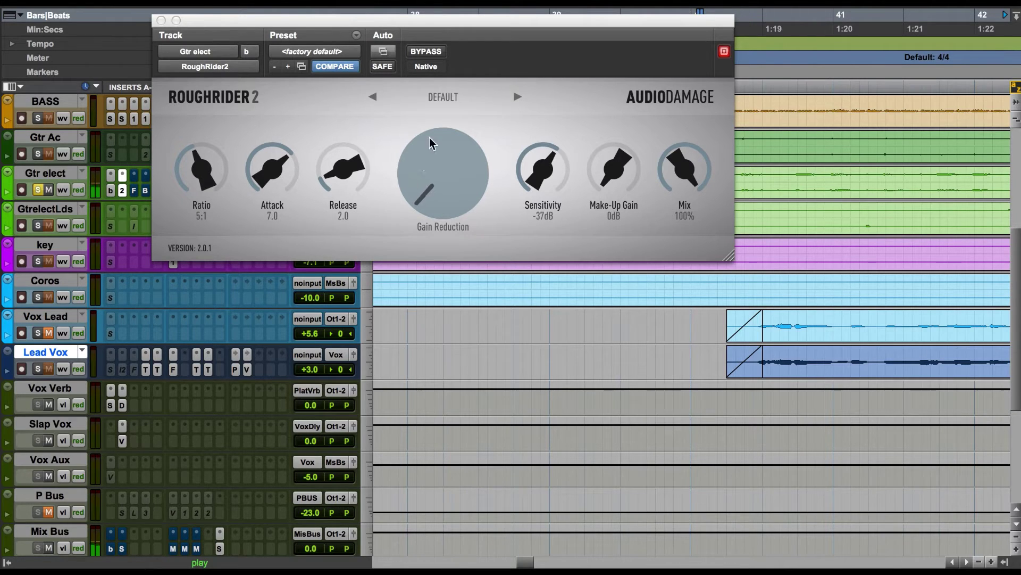
click(435, 57)
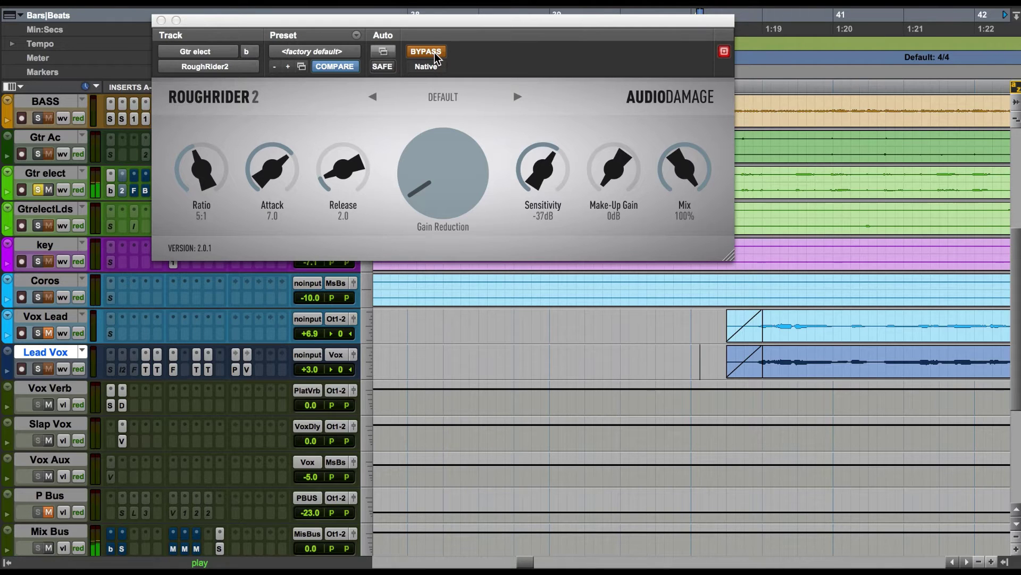
click(436, 57)
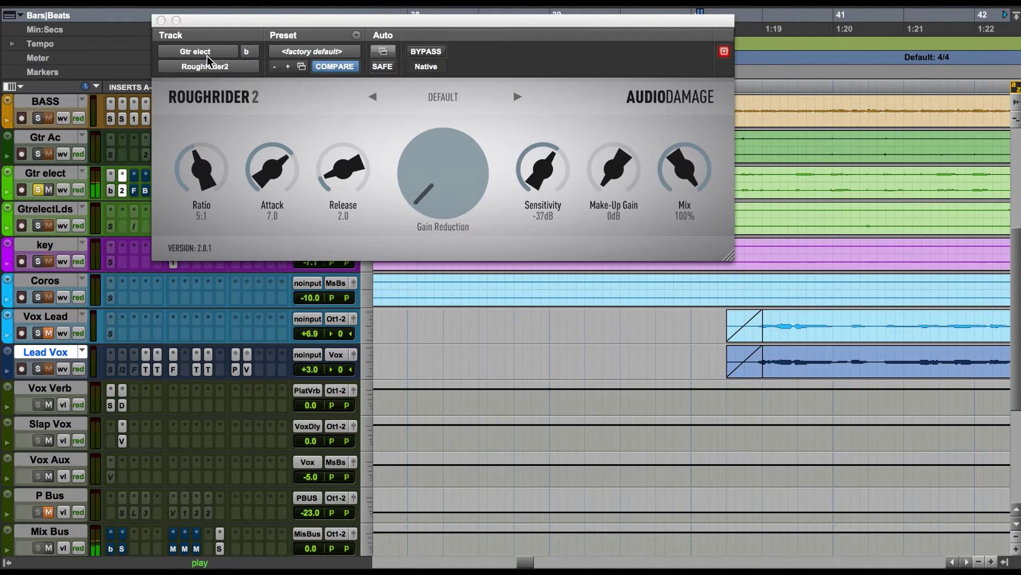
click(161, 20)
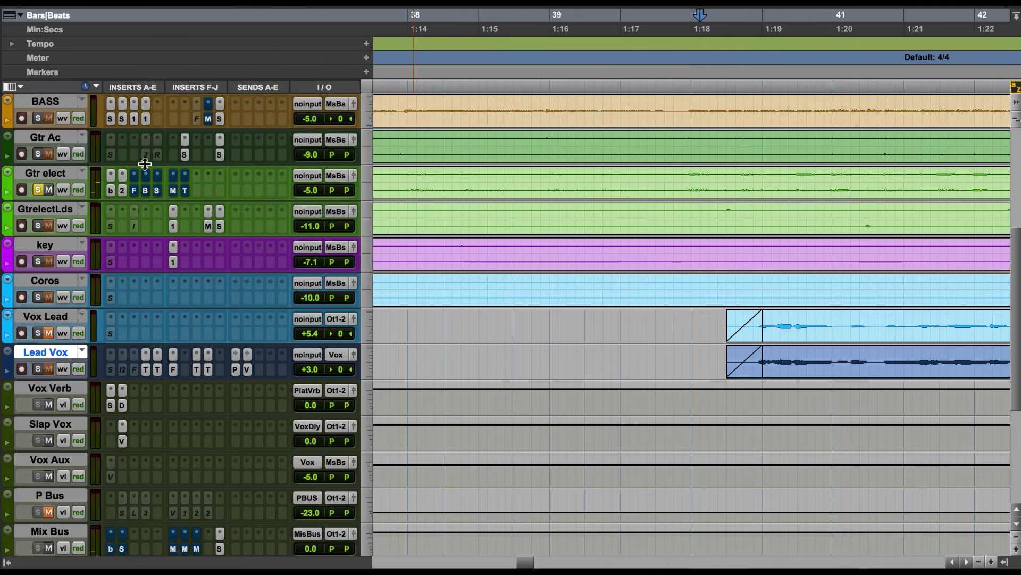
Step: Open FreeAMP on the Gtr elect track, compare the playing guitar with it bypassed and active, and leave it active
click(134, 190)
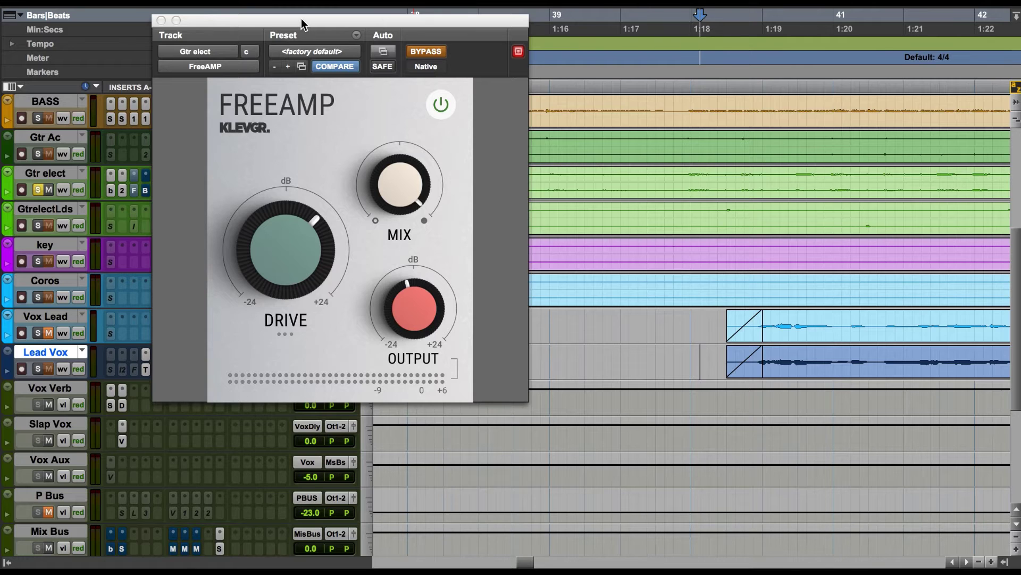
drag(301, 18, 452, 13)
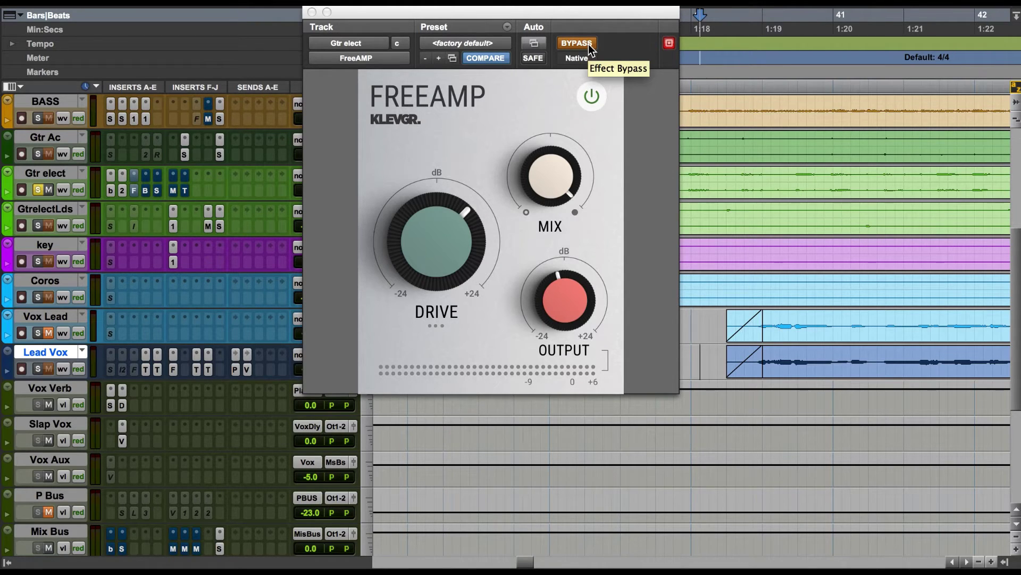
key(space)
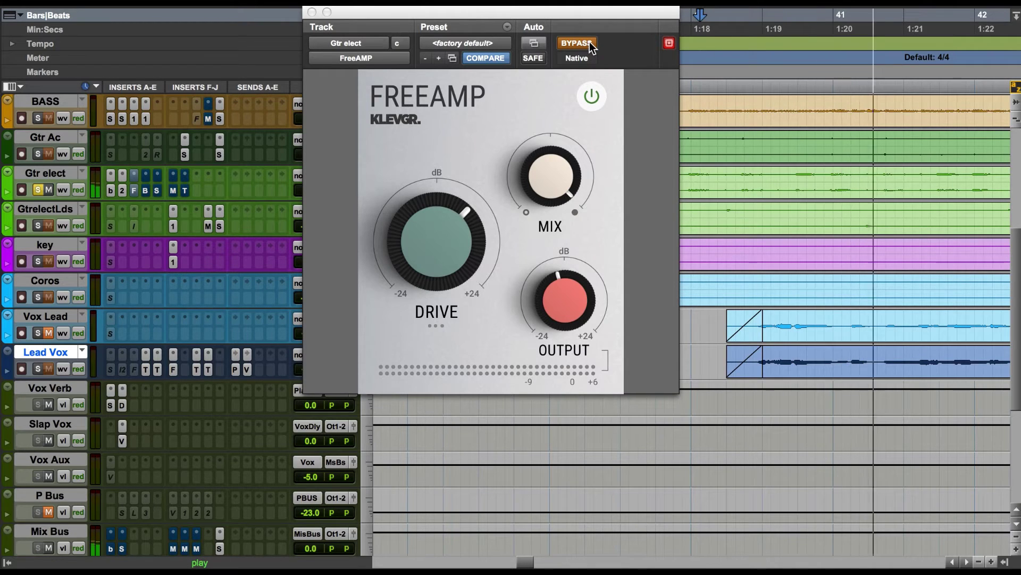
click(589, 42)
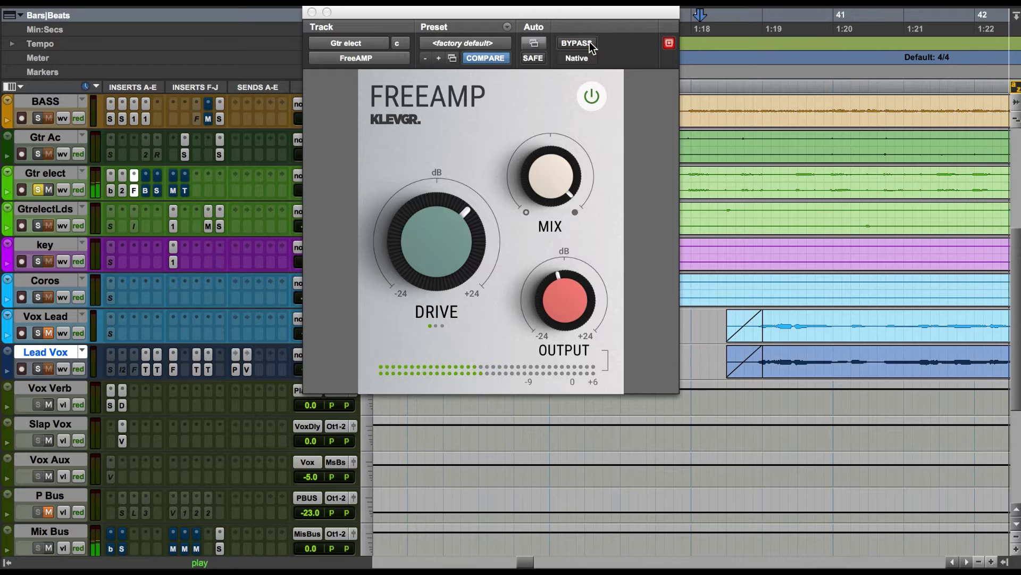
key(space)
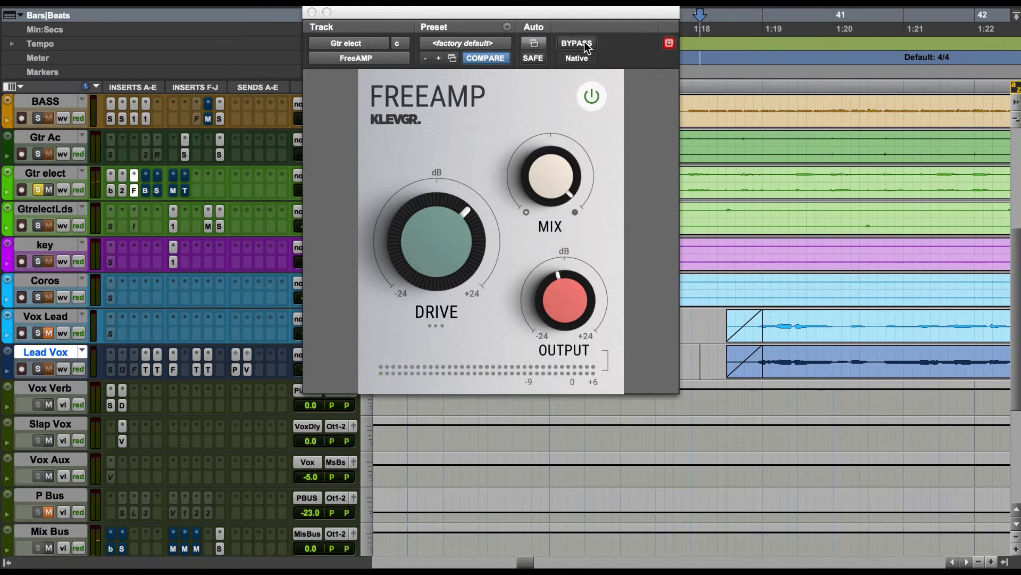
click(586, 47)
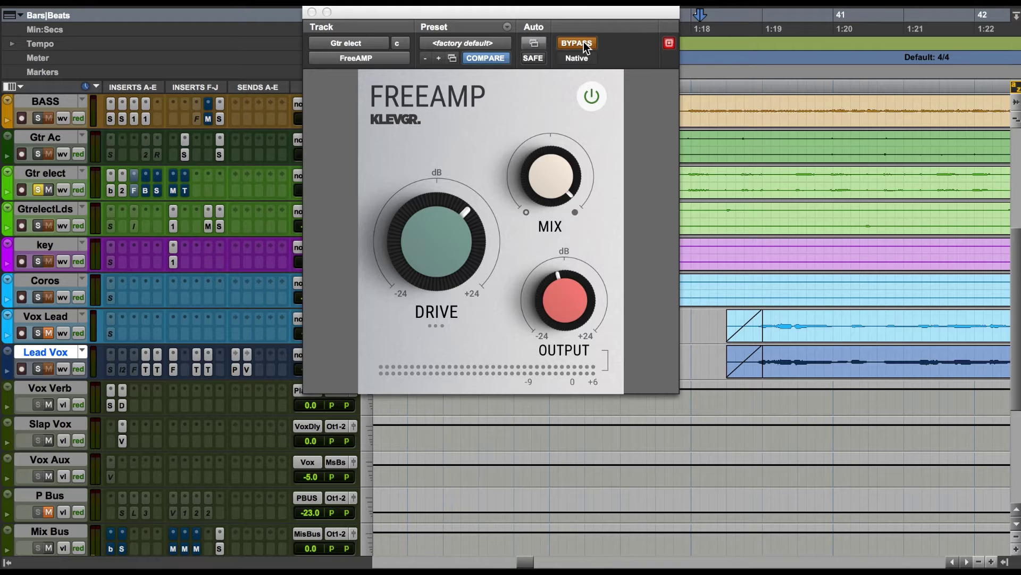
key(space)
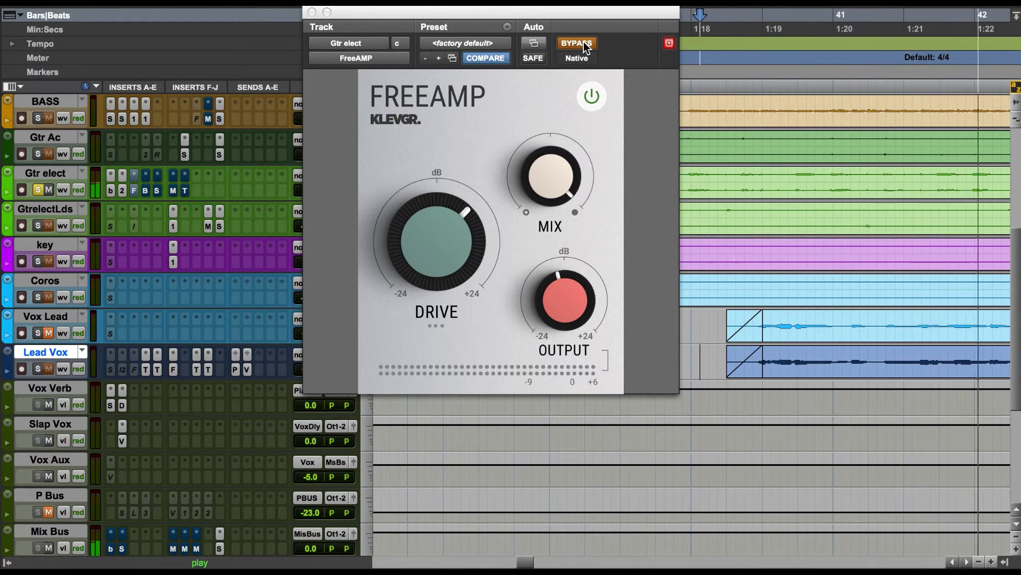
click(586, 47)
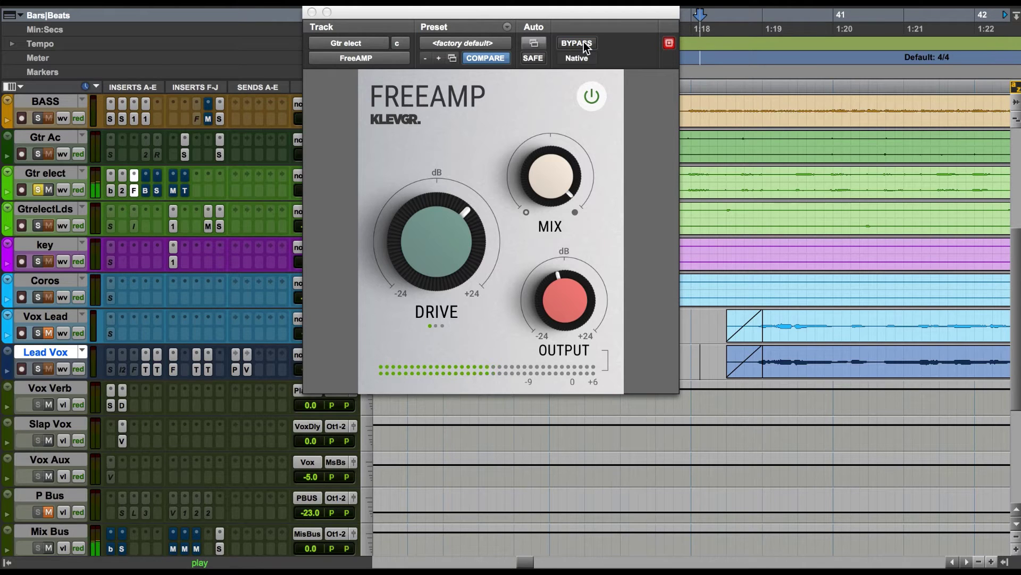
key(space)
click(312, 12)
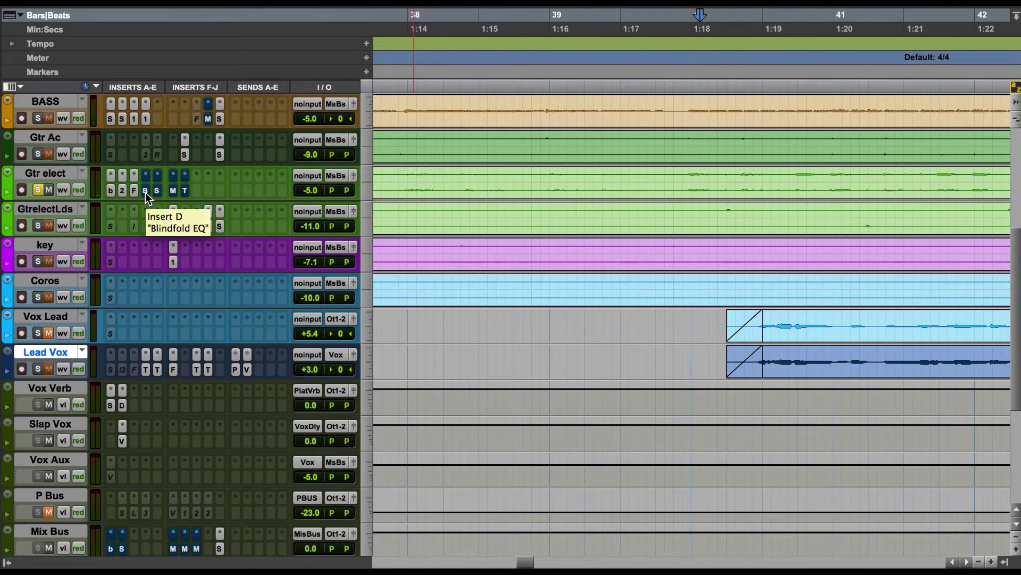
Step: Reopen FreeAMP on the Gtr elect track to review its Drive, Mix and Output settings, and close it again
click(135, 191)
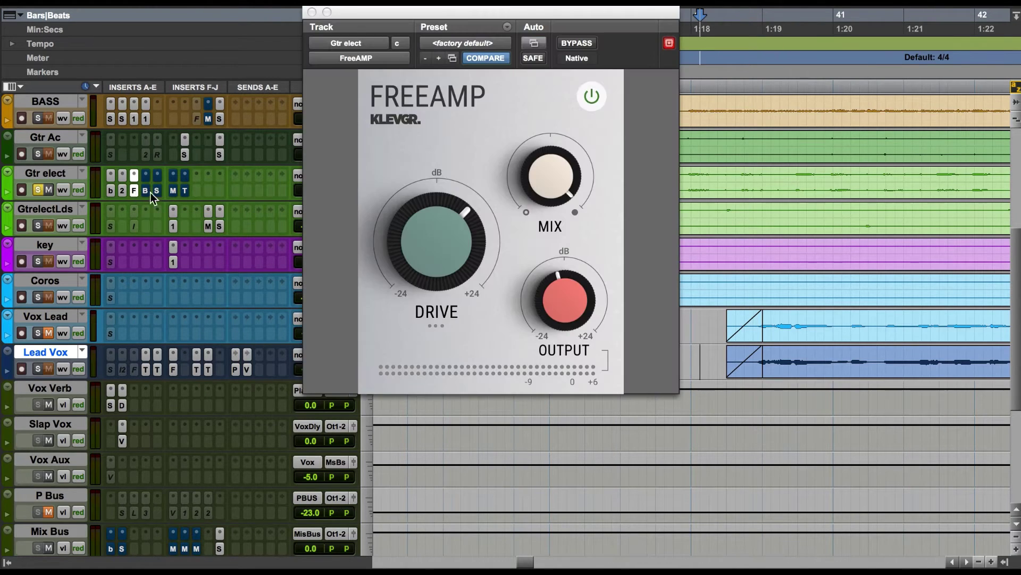
key(space)
click(313, 11)
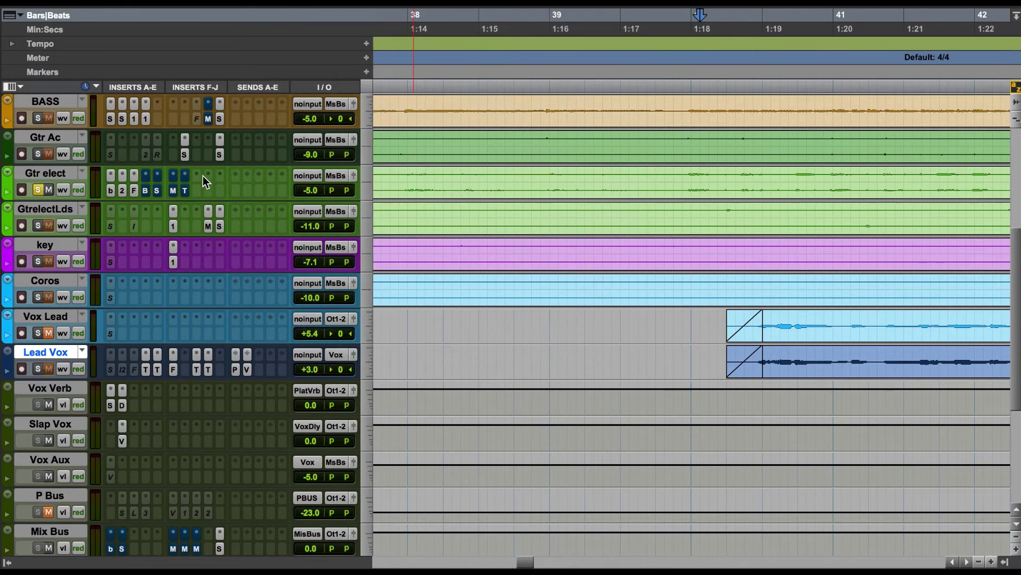
Step: Open Blindfold EQ on the Gtr elect track, activate it during playback, and raise its master output slightly
click(146, 190)
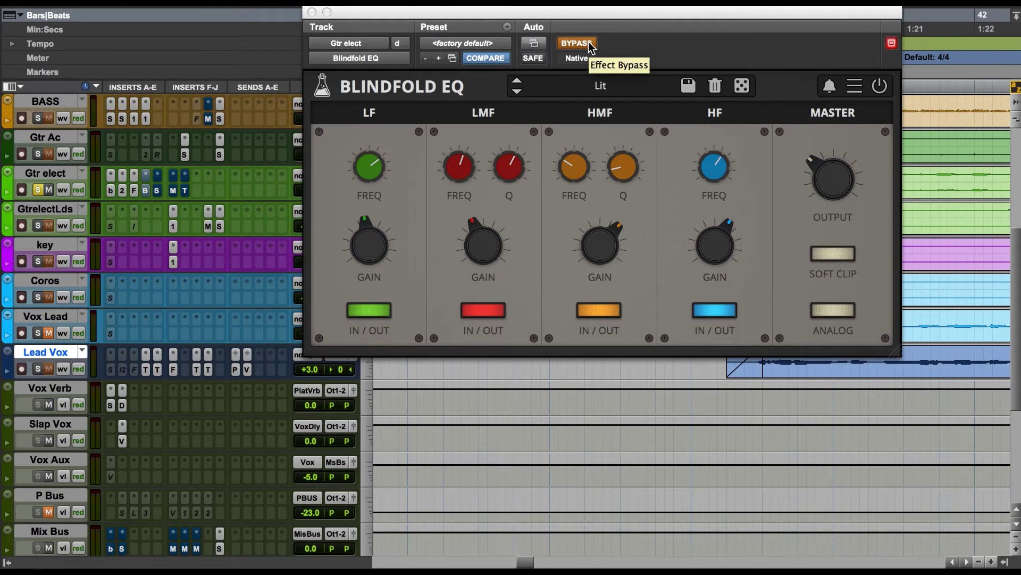
key(space)
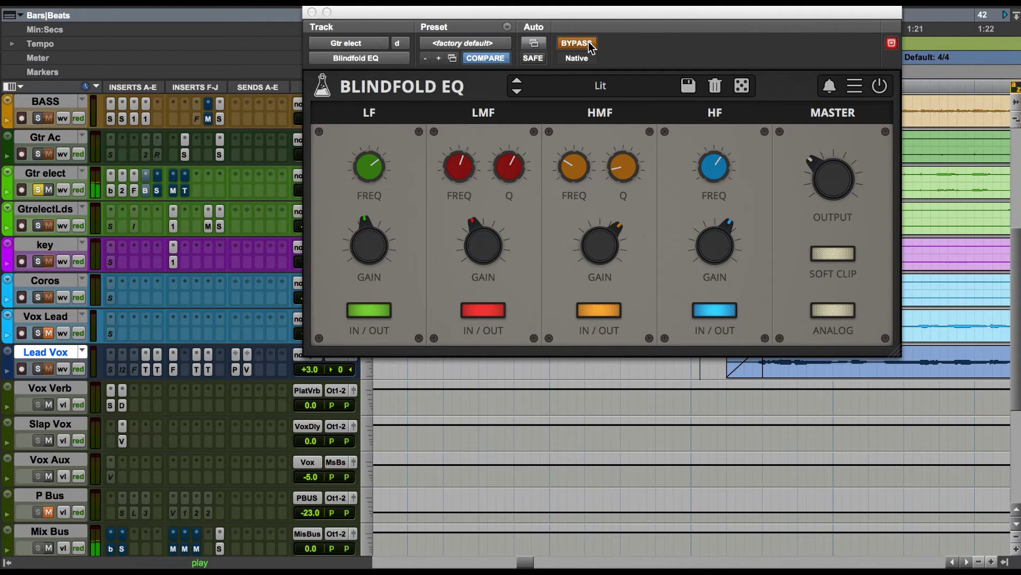
click(589, 45)
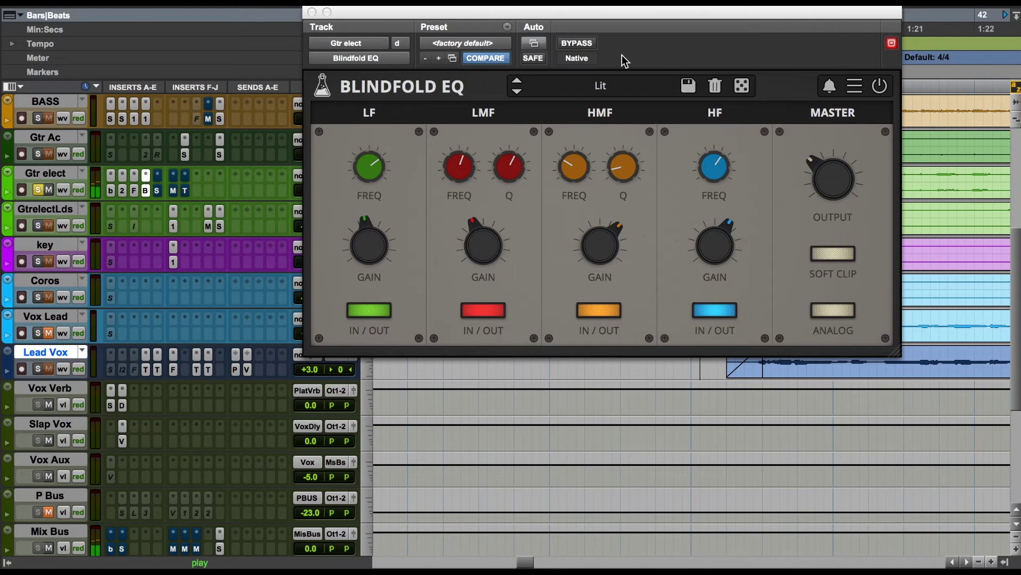
click(823, 173)
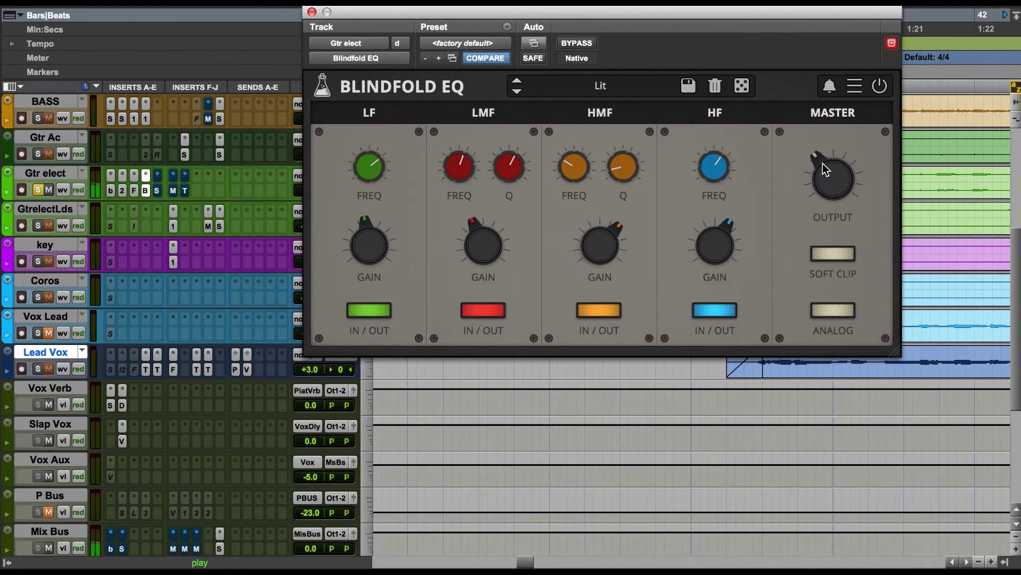
Step: Compare the guitar with Blindfold EQ bypassed and active to check the level match, and leave the EQ active
click(580, 43)
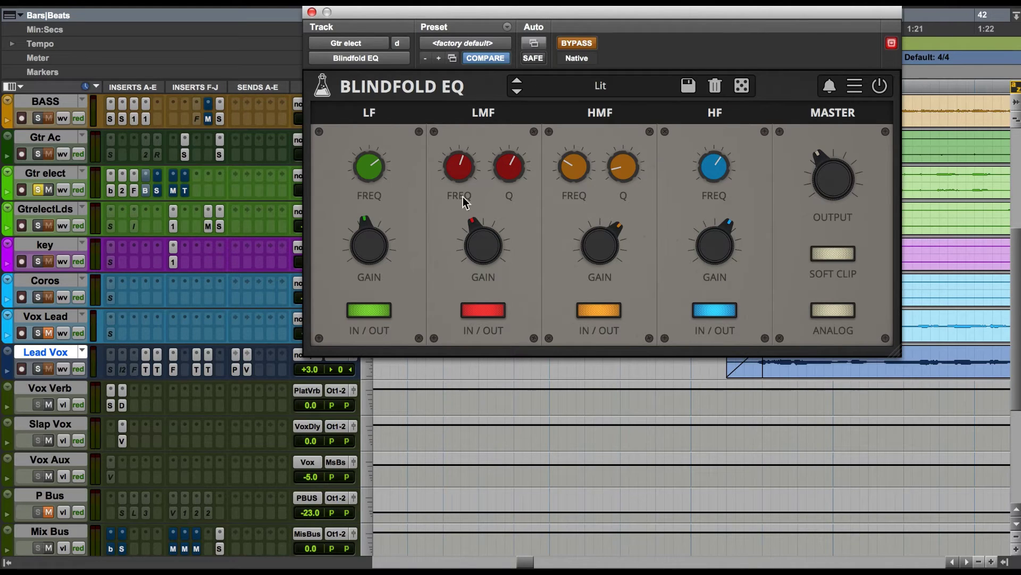
key(space)
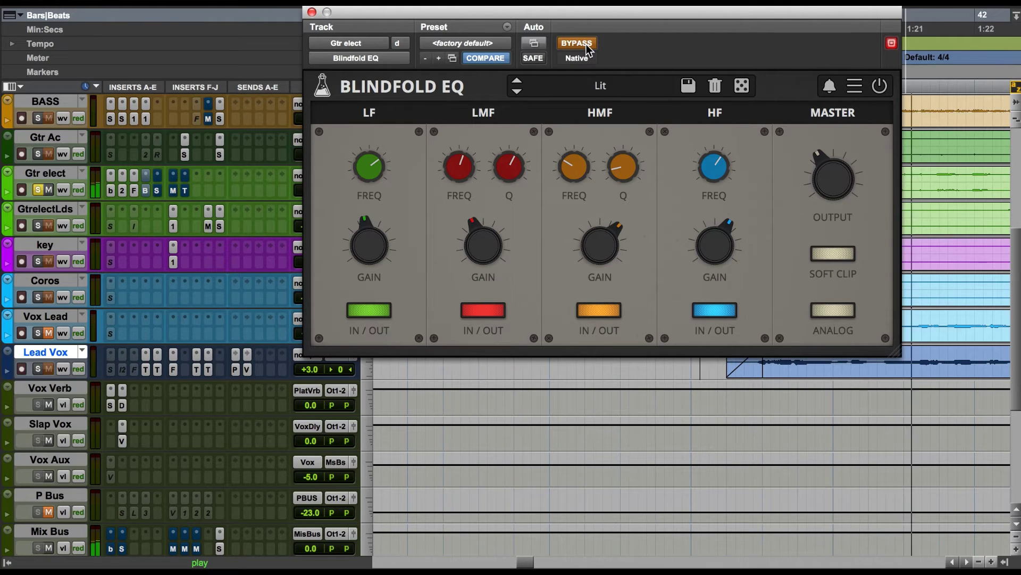
click(588, 47)
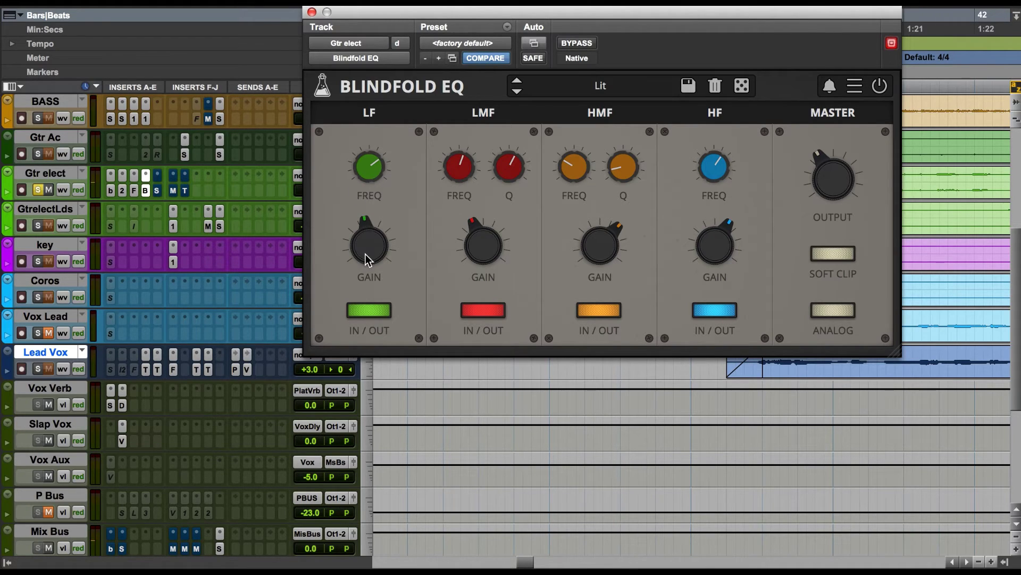
Step: Audition the EQ's LF band with its gain fully boosted, and bring the gain back down to a slight cut
drag(366, 259, 366, 224)
key(space)
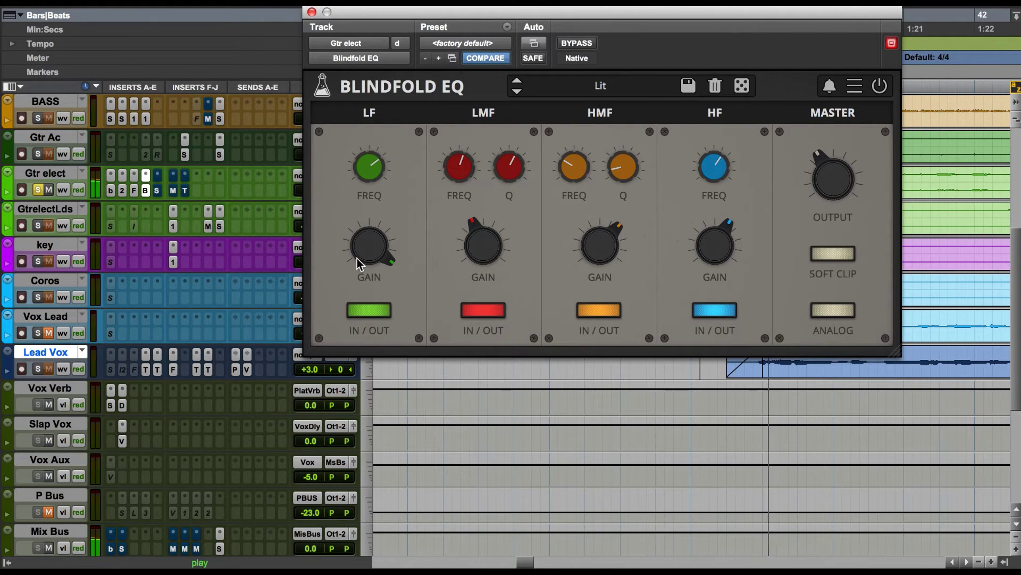
key(space)
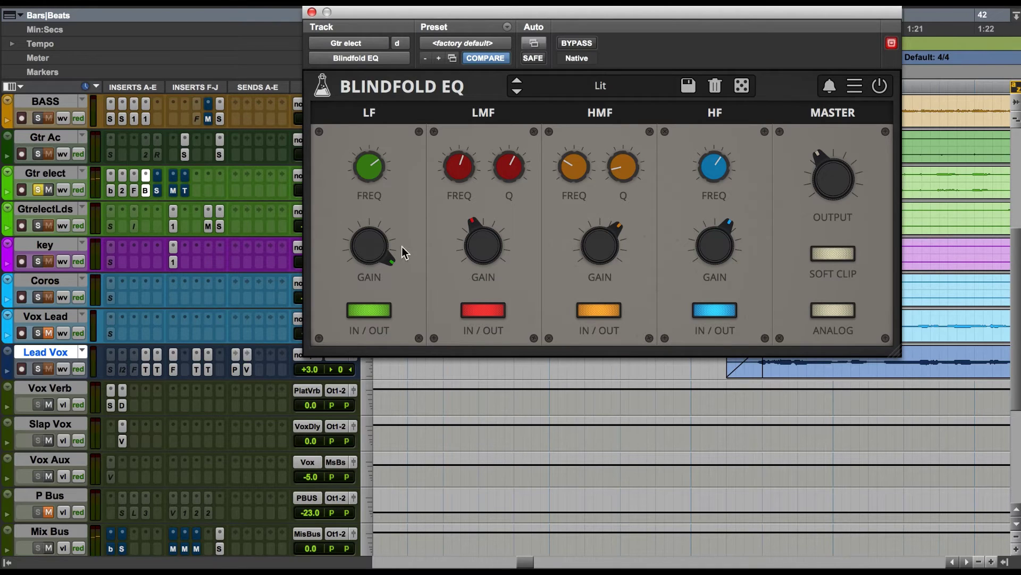
drag(375, 264, 368, 381)
drag(369, 254, 371, 255)
Step: Switch the EQ's Analog and Soft Clip options on and back off
click(832, 310)
click(832, 311)
click(847, 255)
click(848, 258)
Step: Audition the EQ's LMF band with its gain fully boosted, return the gain to a slight cut, and listen again
drag(481, 242, 458, 70)
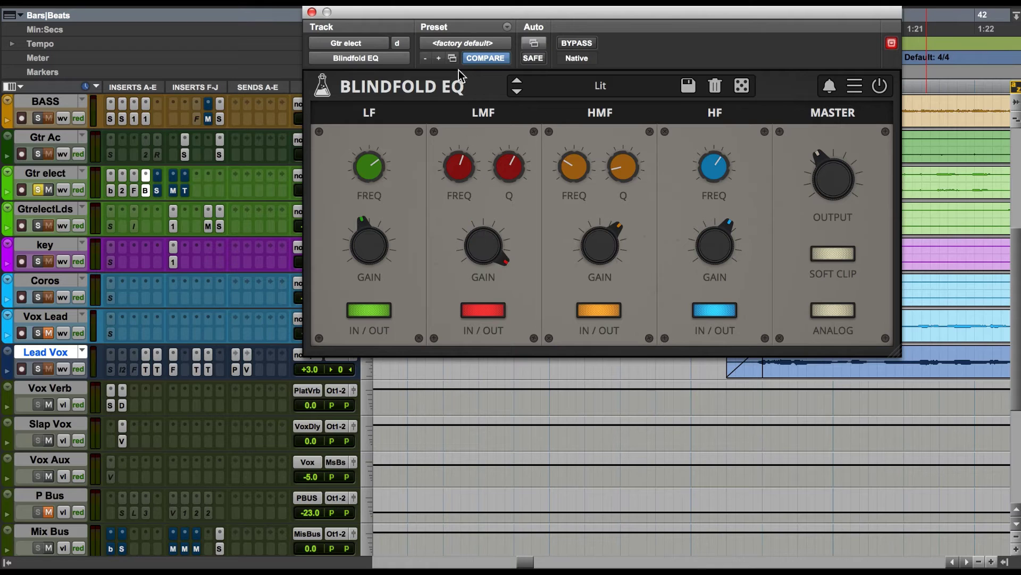
key(space)
drag(482, 245, 468, 350)
click(491, 263)
key(space)
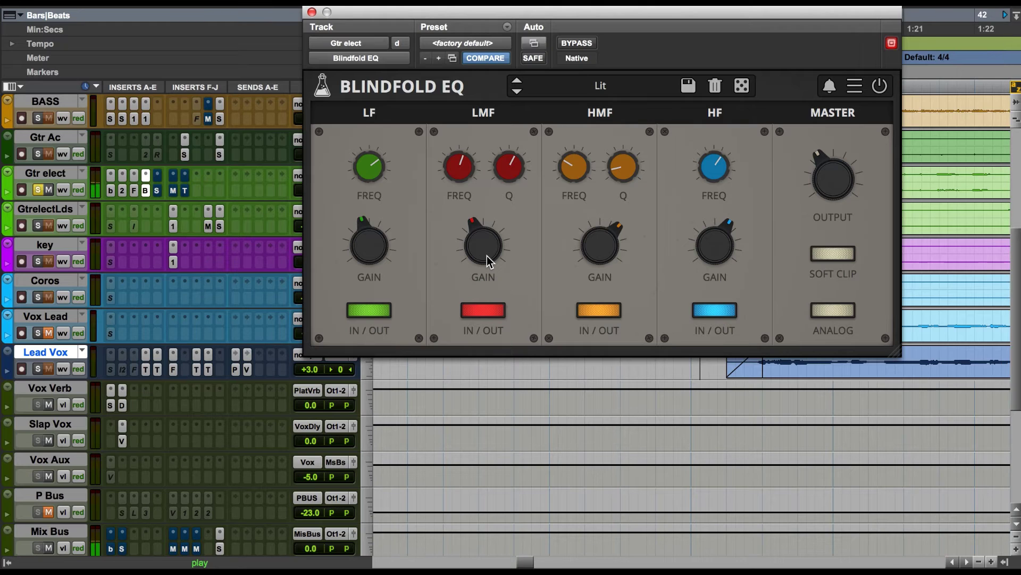
Step: Audition the EQ's HMF band with its gain fully boosted, and return the gain to a moderate boost
drag(598, 246, 561, 91)
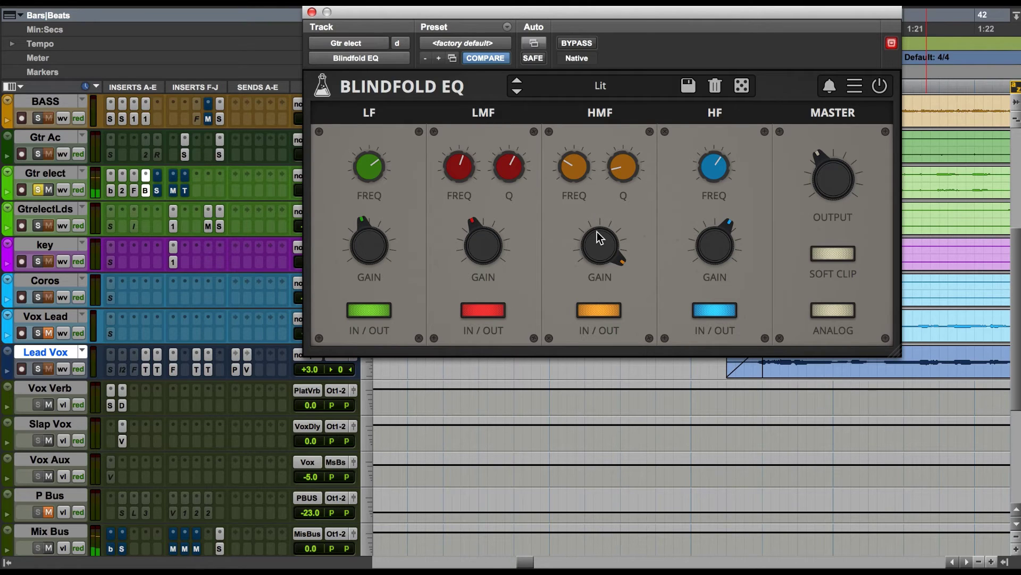
key(space)
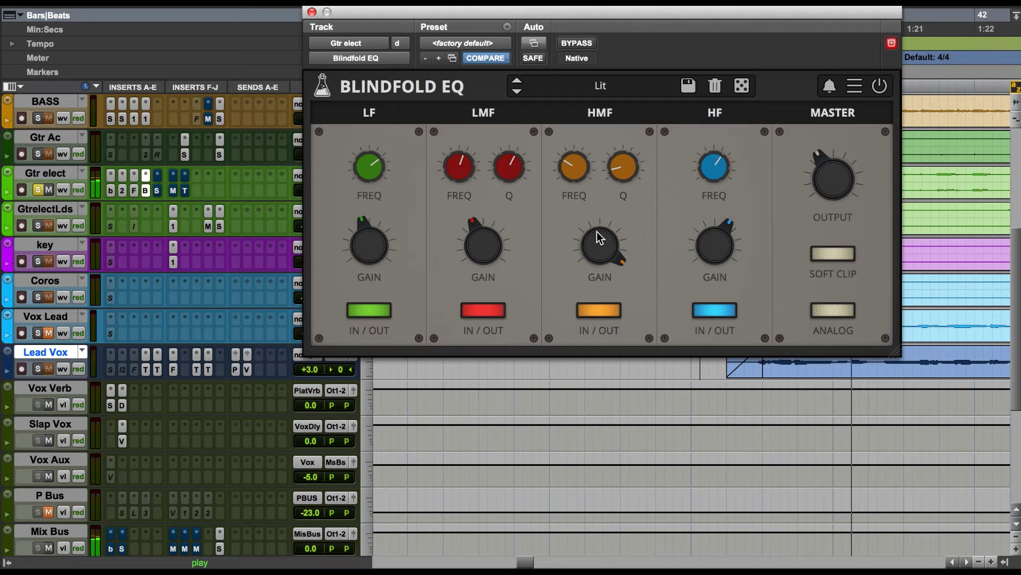
drag(599, 246, 599, 317)
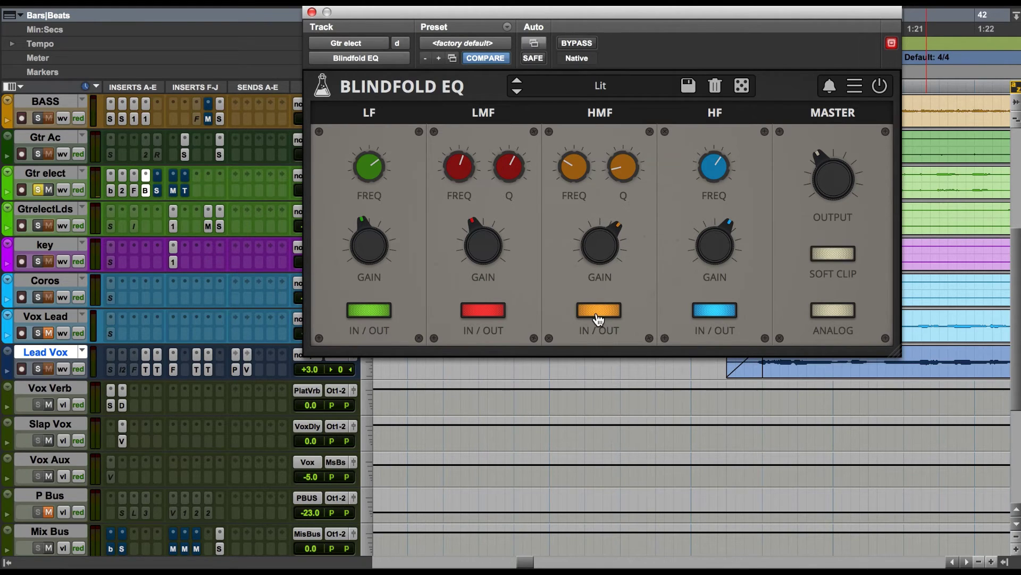
Step: Audition the EQ's HF band with its gain fully boosted, raise its frequency slightly, and reduce the gain to a strong boost
key(space)
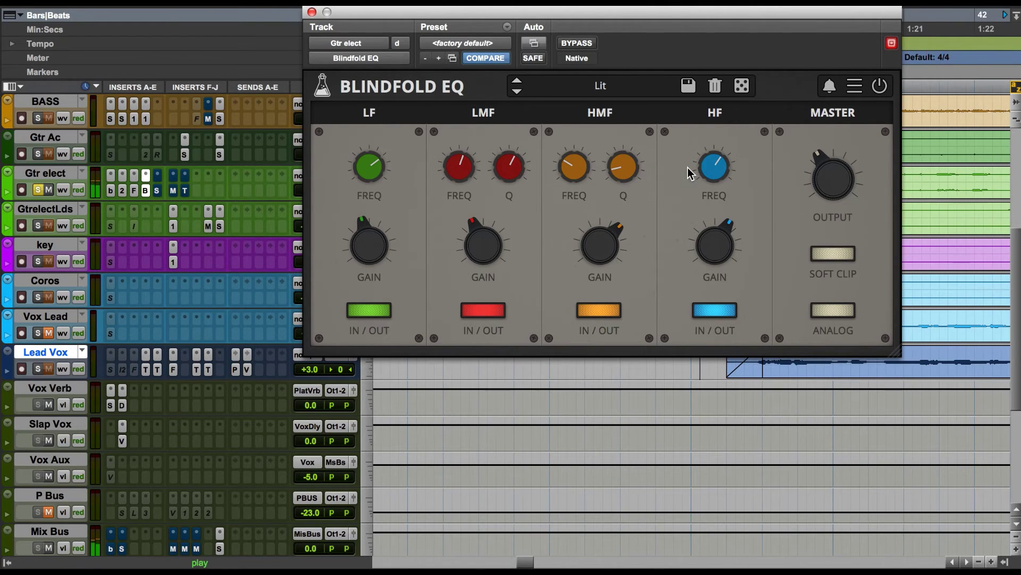
key(space)
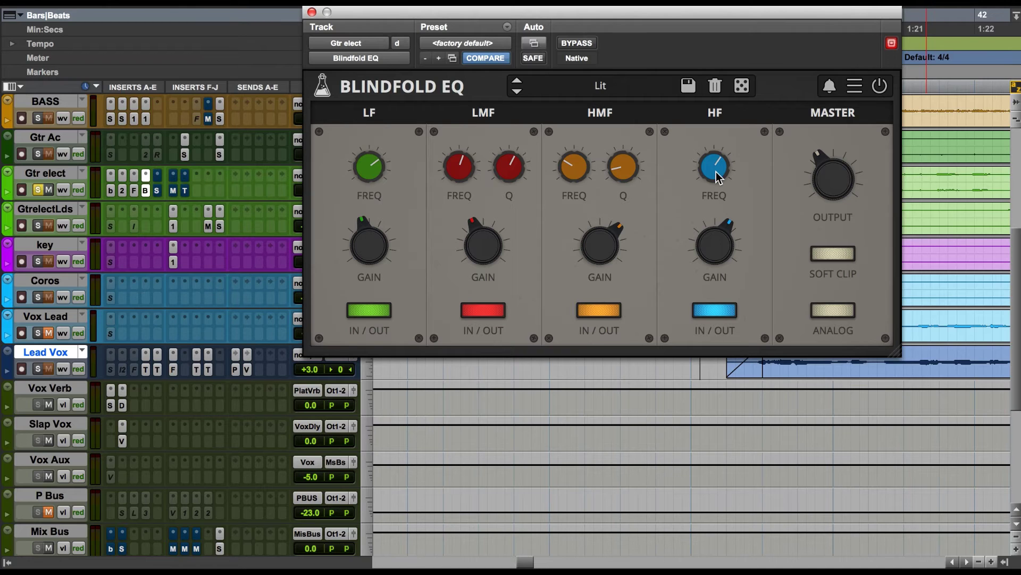
drag(720, 261, 730, 68)
key(space)
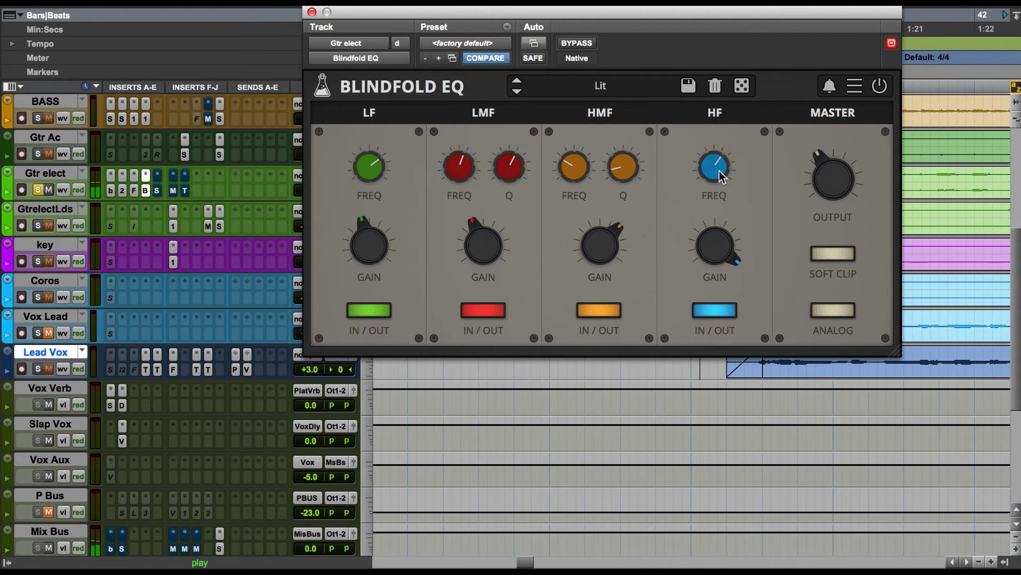
mouse_move(721, 176)
mouse_down()
mouse_move(717, 234)
mouse_move(720, 158)
mouse_up()
drag(720, 251, 715, 288)
Step: Compare the electric guitar with Blindfold EQ bypassed and active, and close the plug-in
click(585, 49)
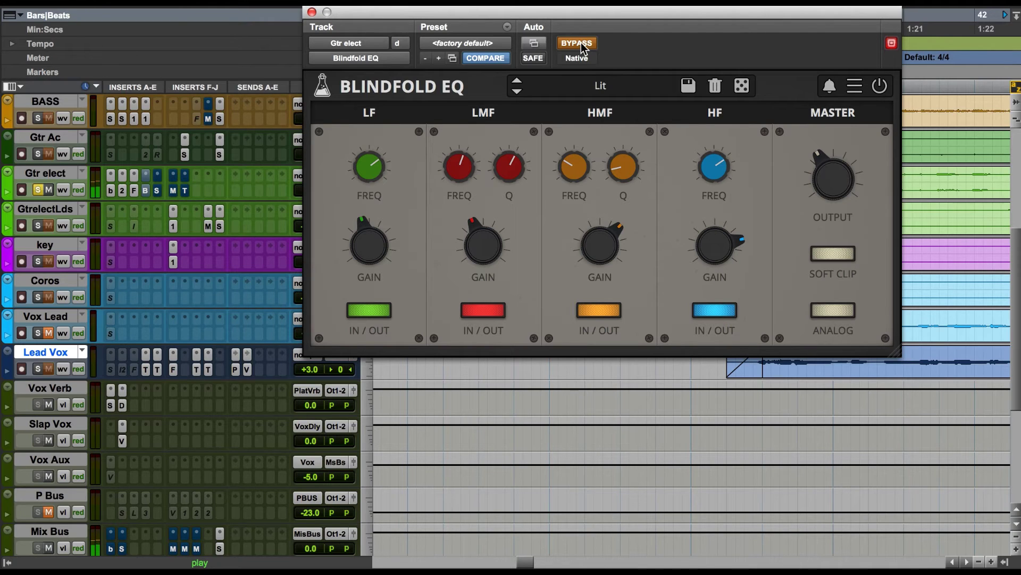
click(577, 43)
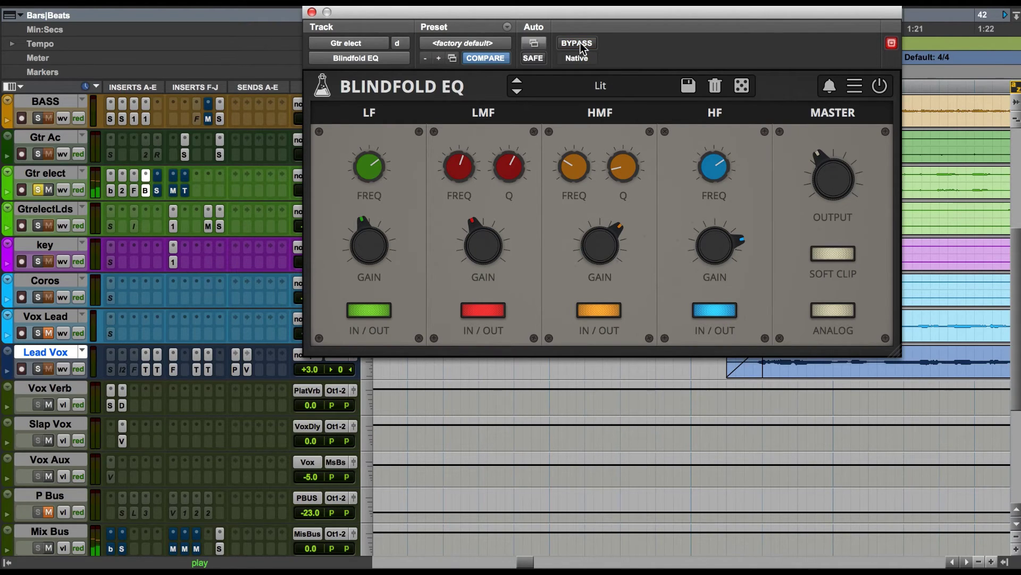
click(311, 13)
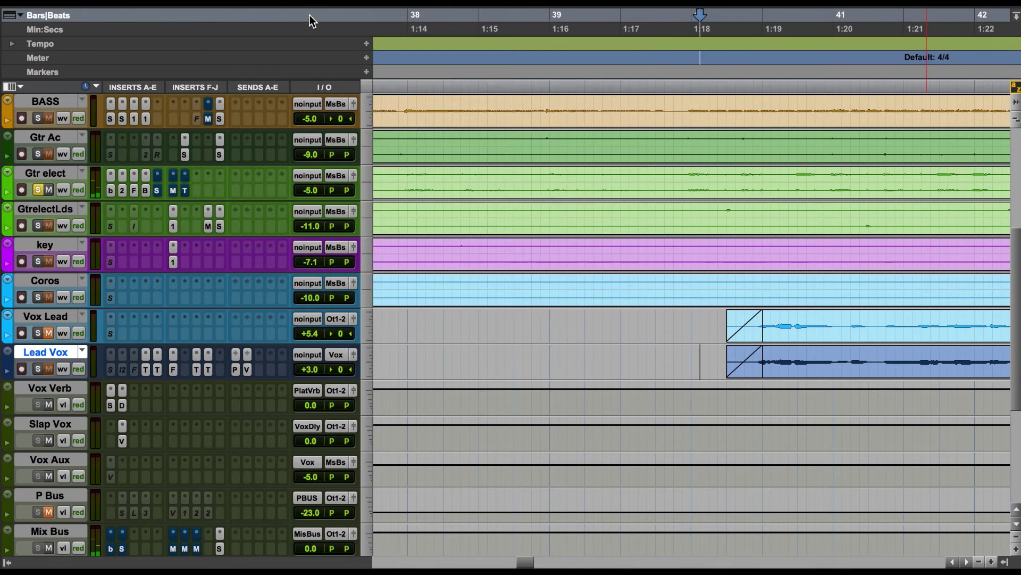
Step: Open SonEQ on the Gtr elect track, lower its low boost and attenuation slightly, and fully boost the mid gain
click(157, 191)
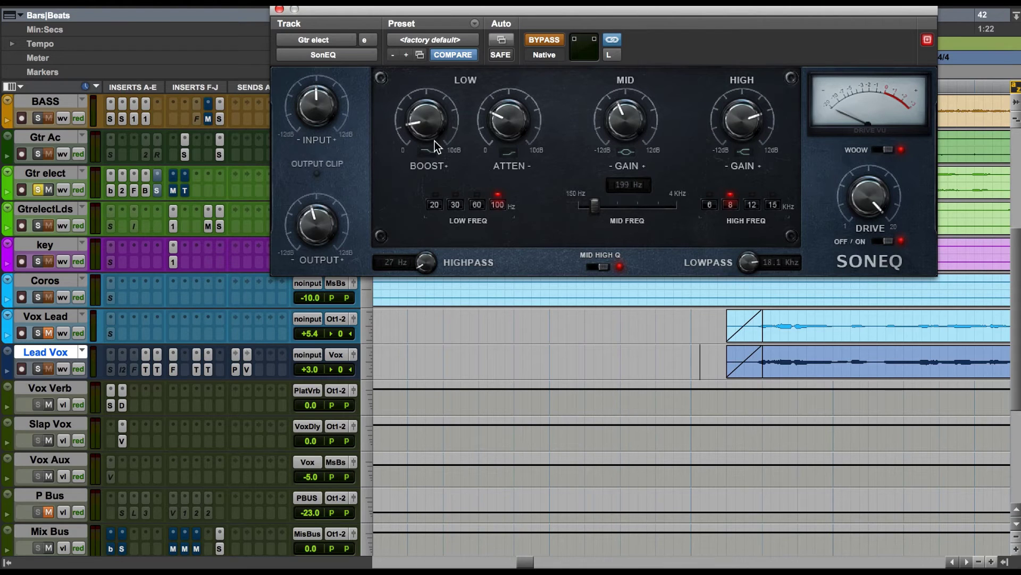
drag(425, 132, 426, 139)
drag(622, 126, 623, 87)
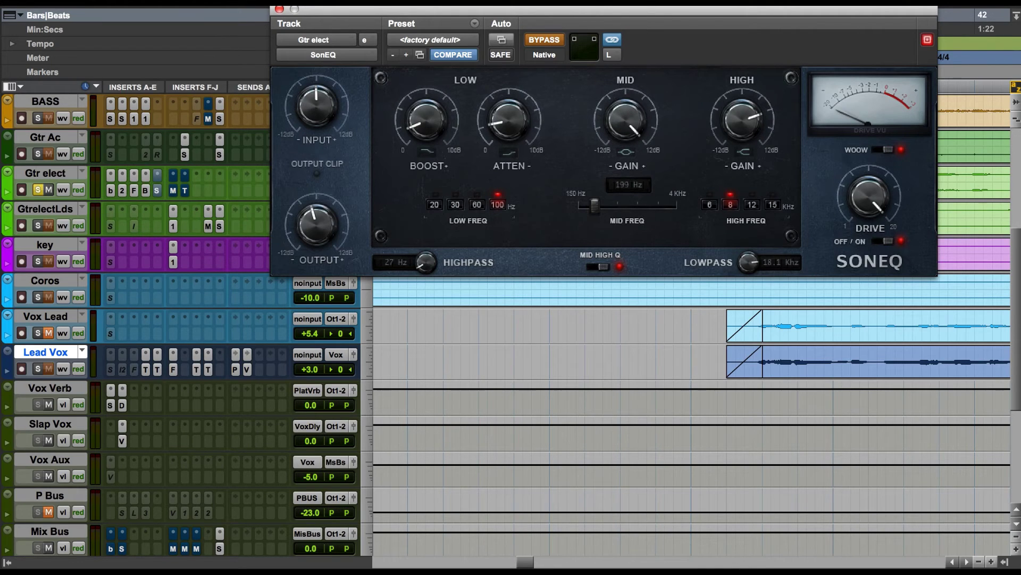
Step: Play the guitar, activate SonEQ to hear the full mid boost, and bring the mid gain down to a slight cut
key(space)
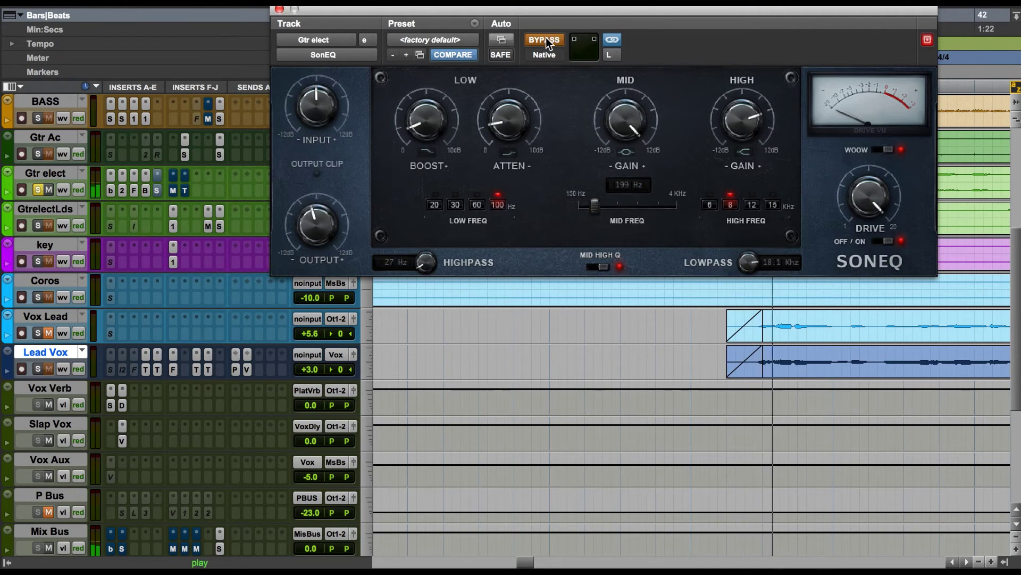
click(546, 38)
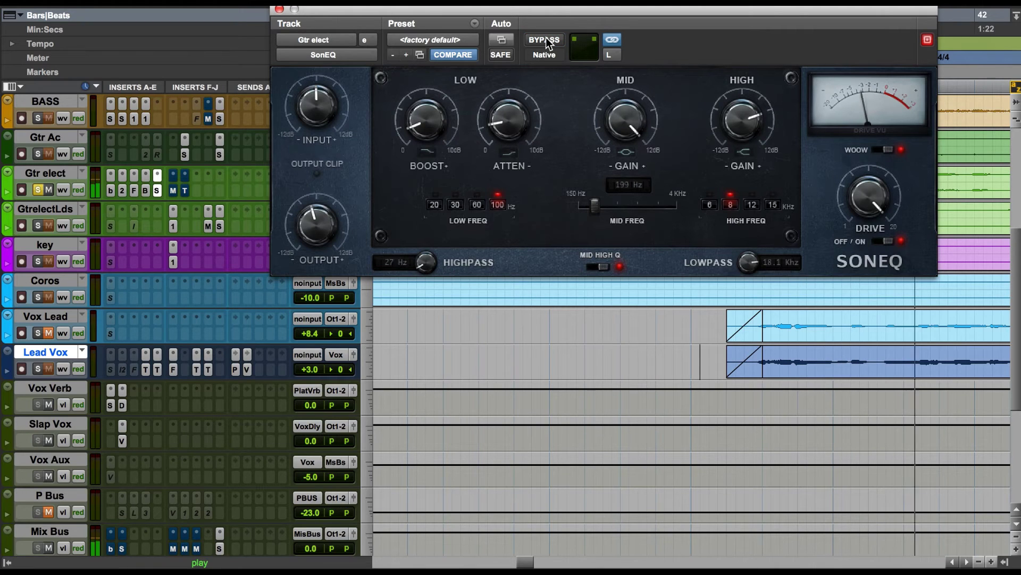
drag(621, 119, 605, 257)
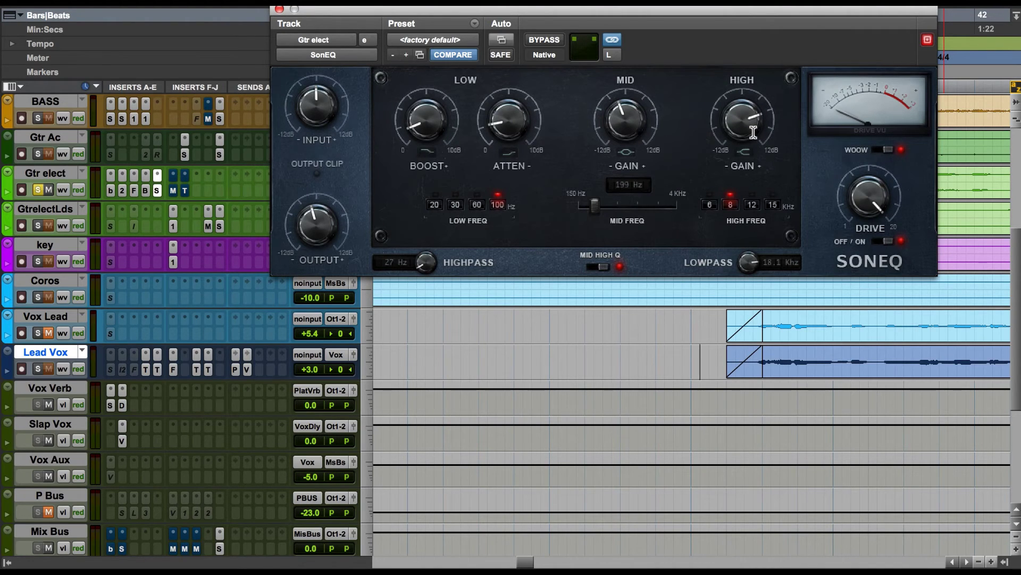
Step: Compare SonEQ bypassed and active during playback, and raise its output to the centre position
click(545, 40)
key(space)
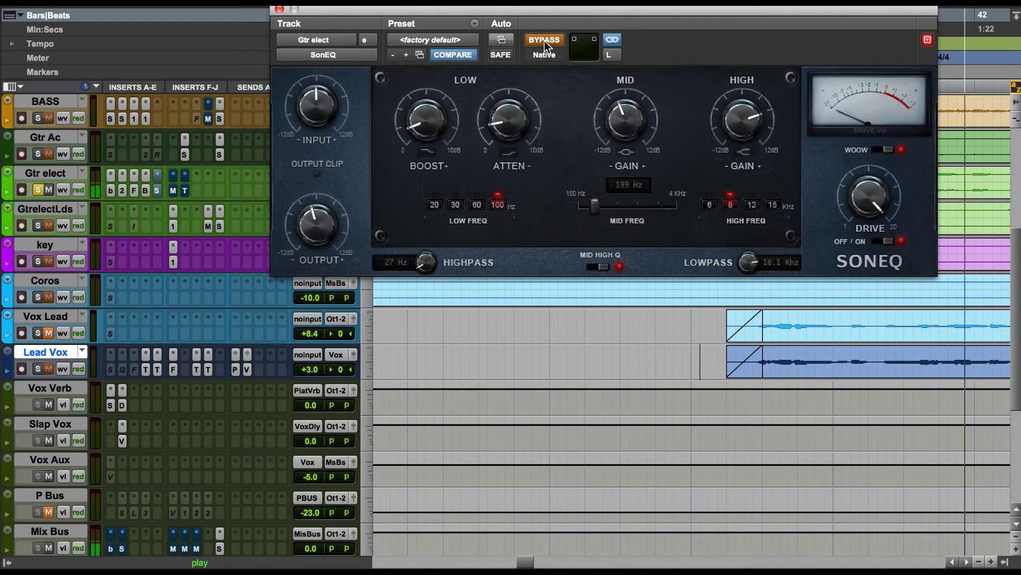
click(544, 40)
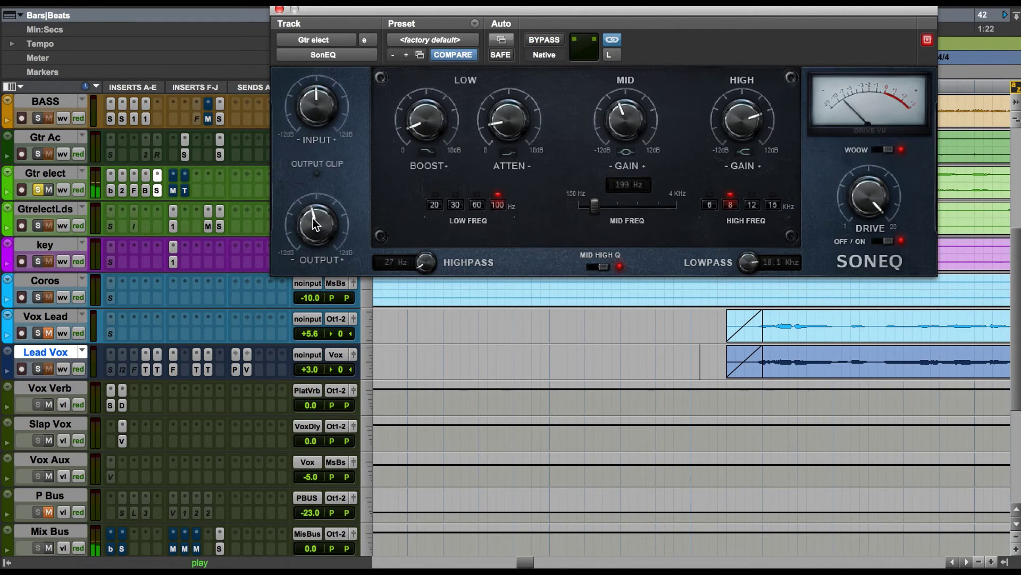
drag(313, 219, 313, 212)
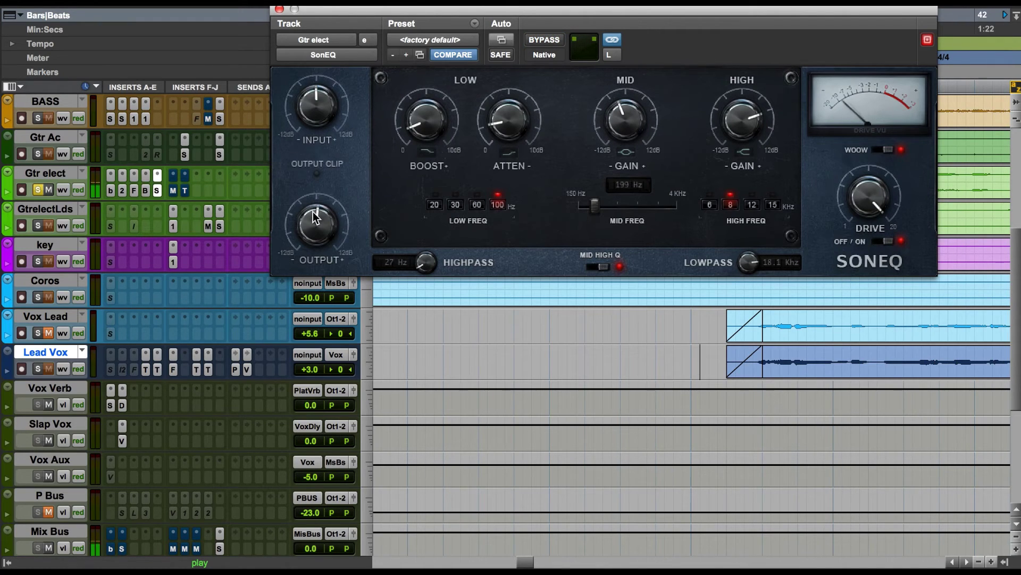
Step: Compare the level-adjusted SonEQ bypassed and active, raise its high gain slightly, and compare again
click(546, 45)
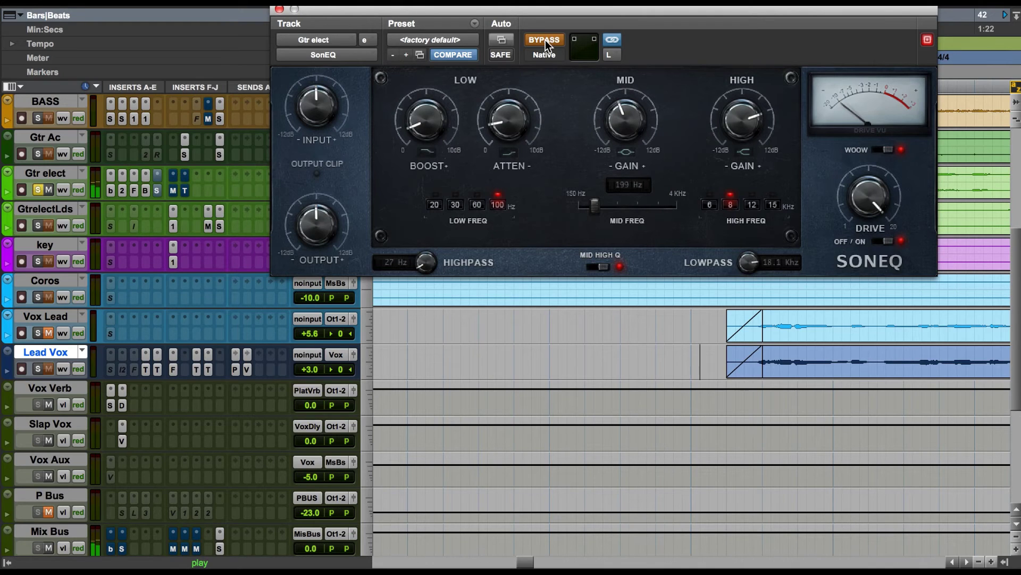
click(545, 43)
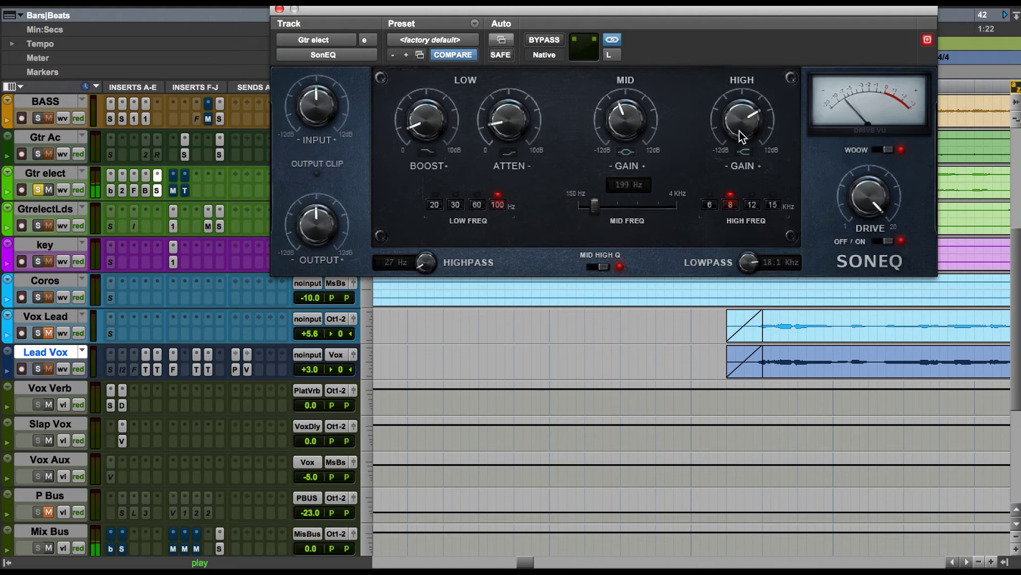
click(550, 41)
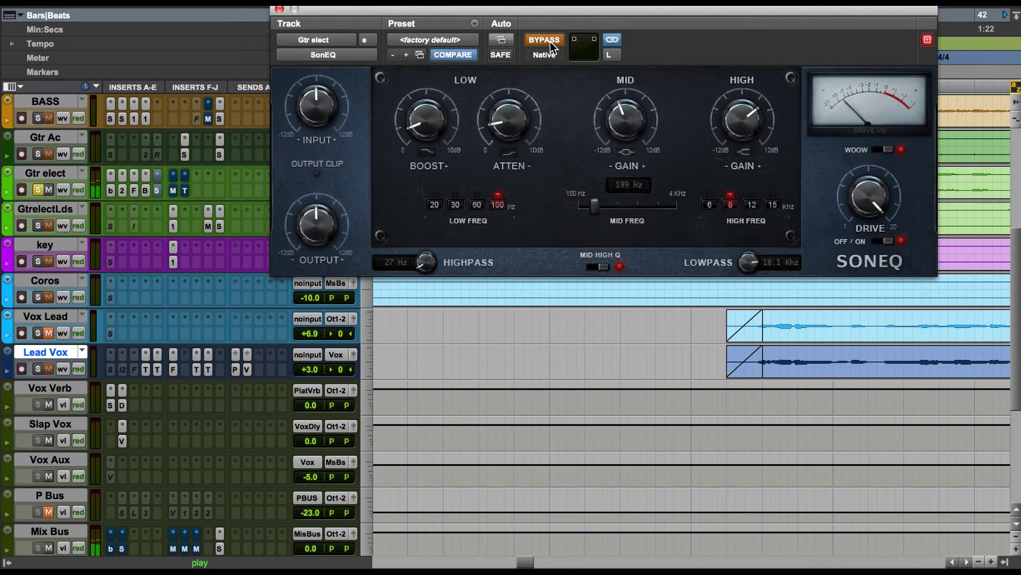
click(550, 42)
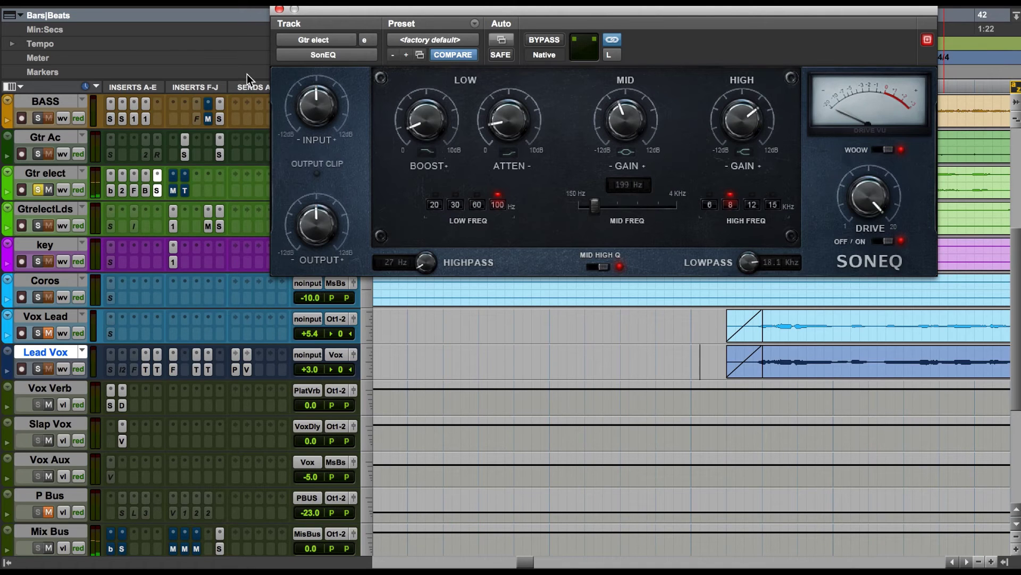
Step: Open MIAMuscle on the Gtr elect track and play the guitar with the plug-in bypassed
click(172, 192)
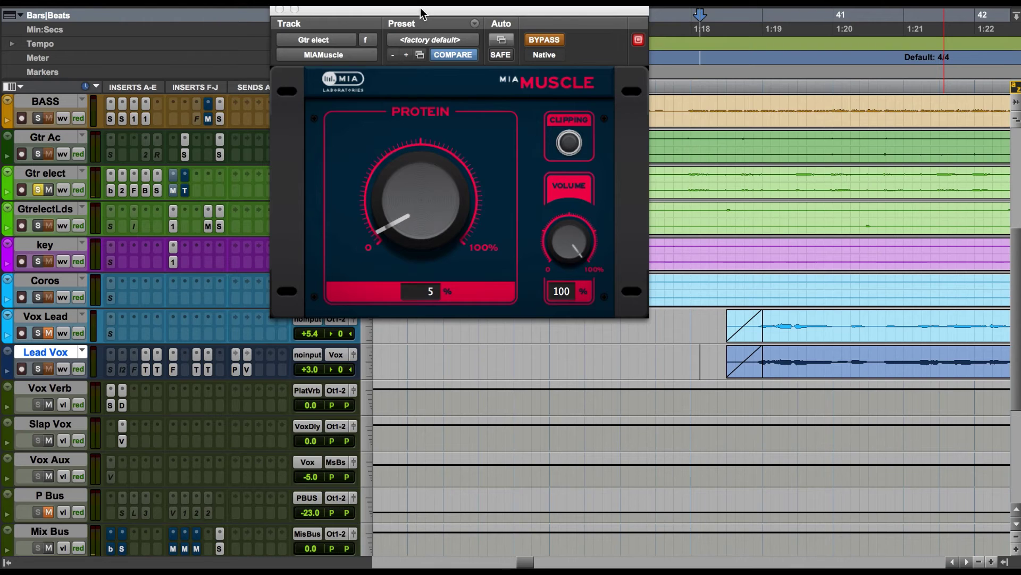
drag(421, 12, 437, 49)
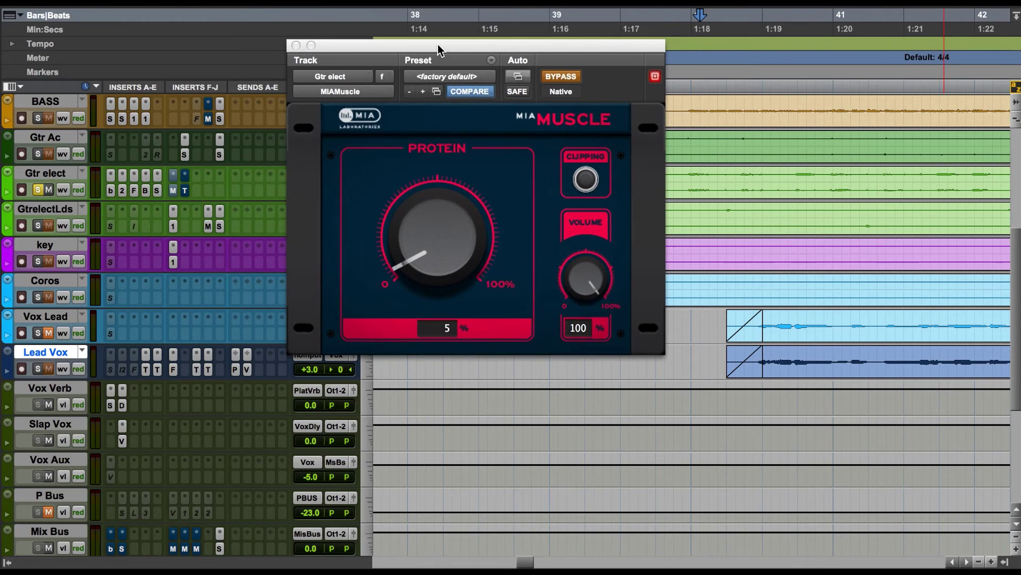
click(569, 76)
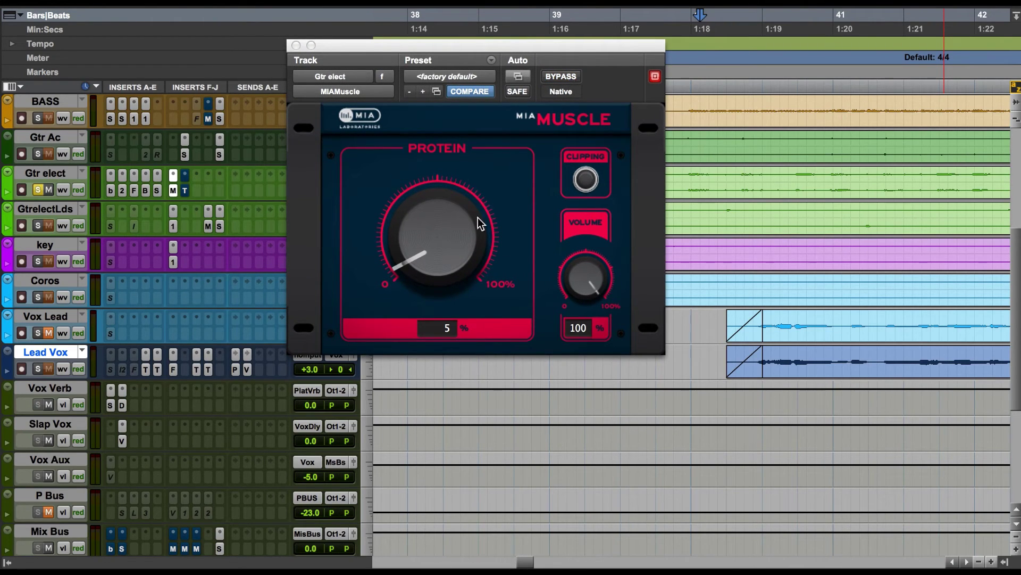
click(559, 77)
key(space)
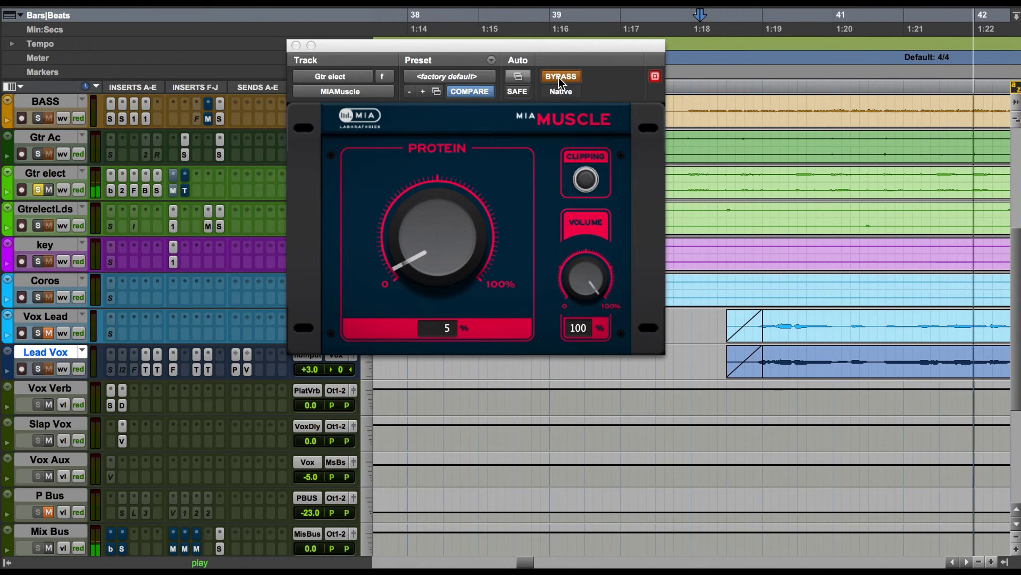
Step: Activate MIAMuscle, set its Protein amount to 4%, and compare the guitar with the plug-in bypassed and active
click(558, 78)
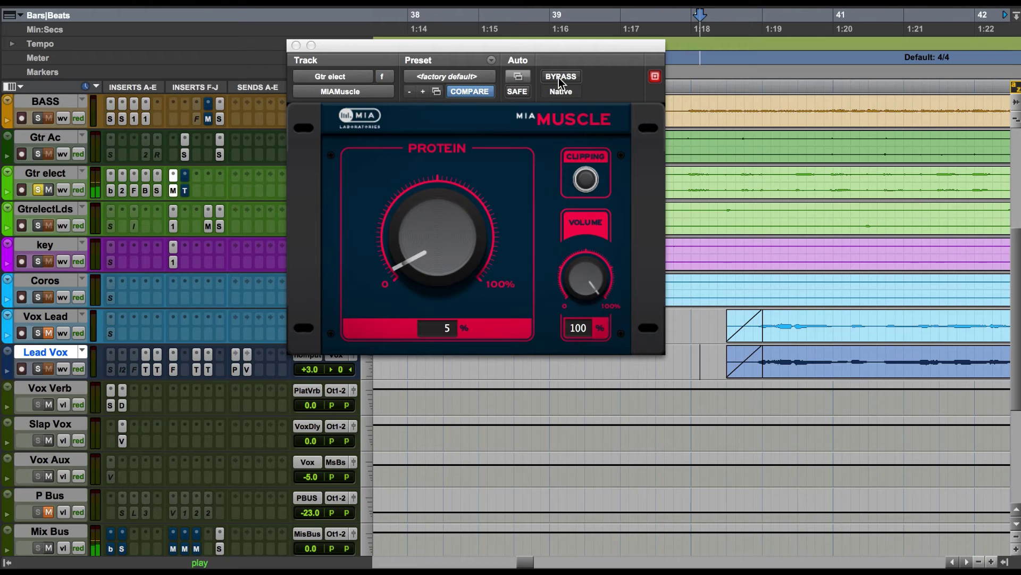
drag(442, 231, 442, 232)
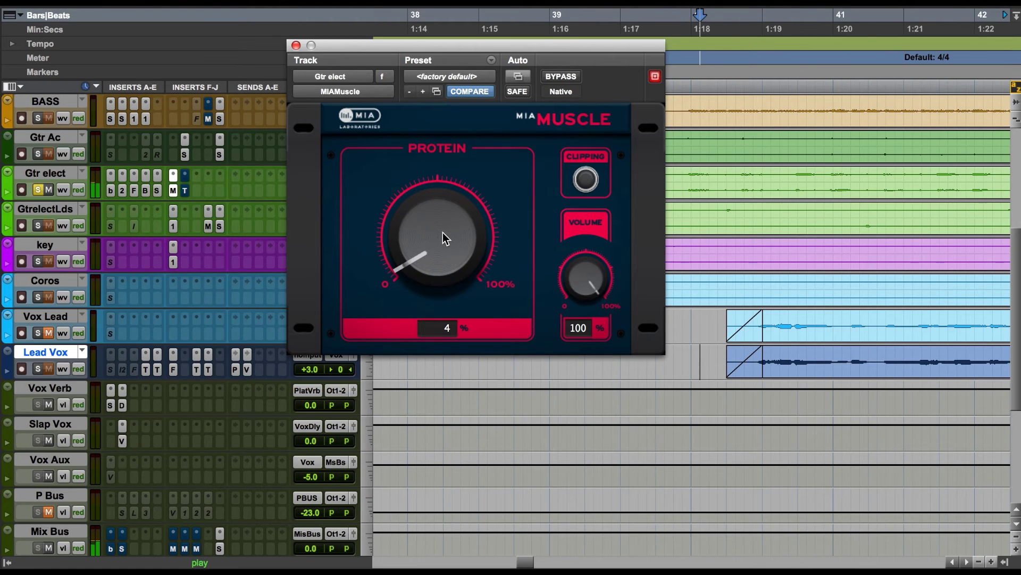
click(572, 81)
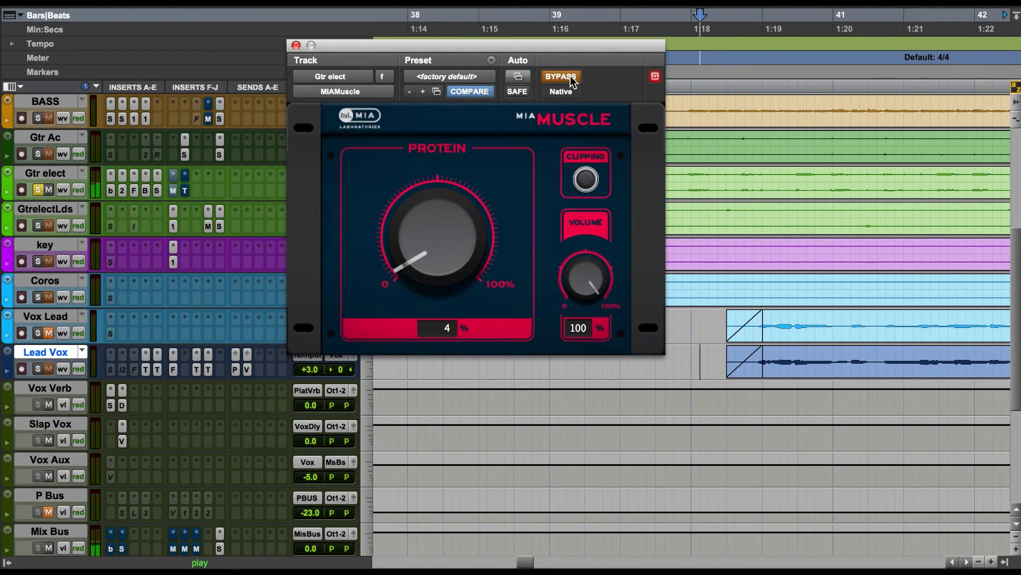
click(573, 81)
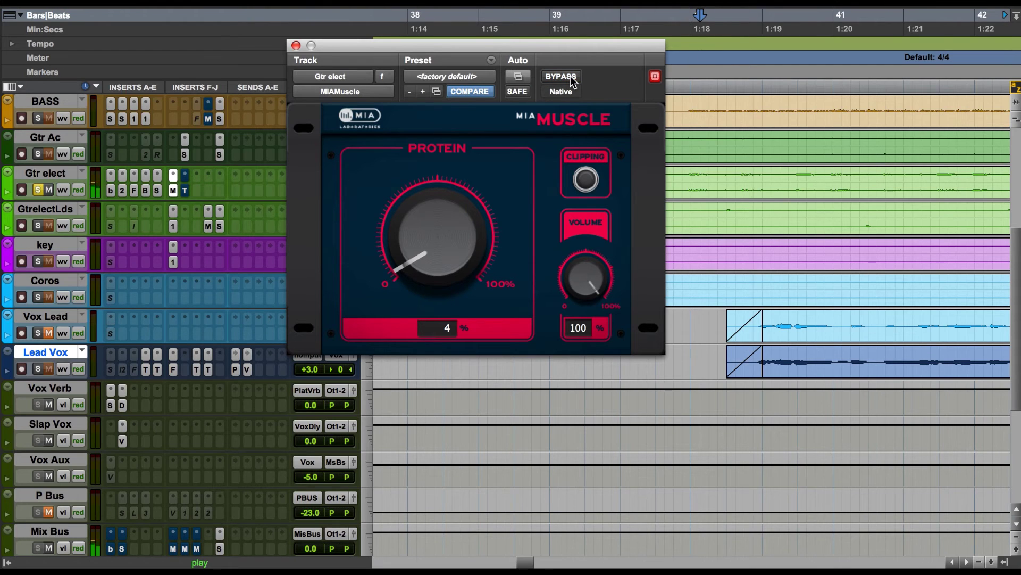
Step: Open TAL Reverb 4 on the Gtr elect track and load the Short preset from the TAL Short category
click(185, 191)
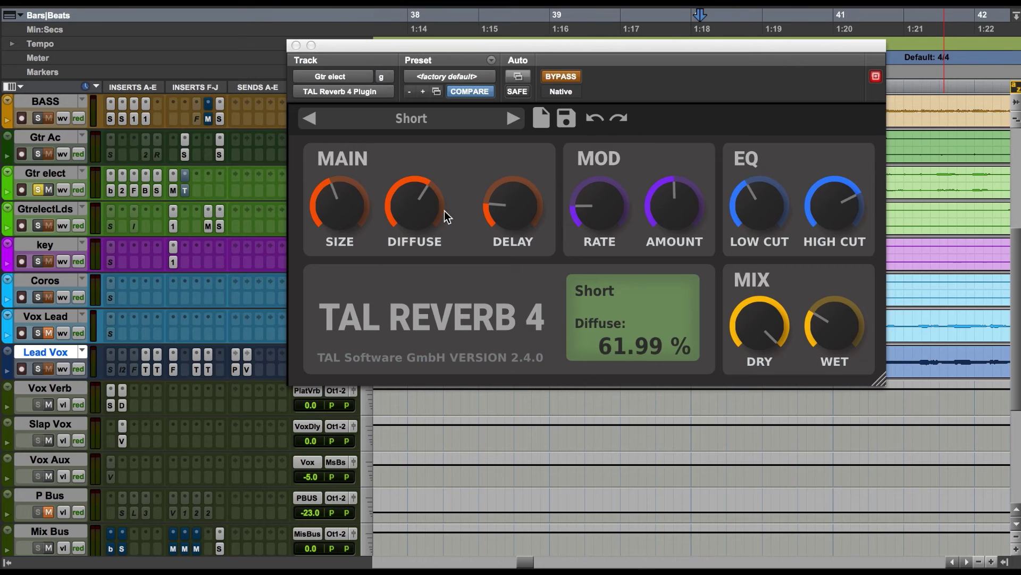
click(458, 121)
mouse_move(409, 184)
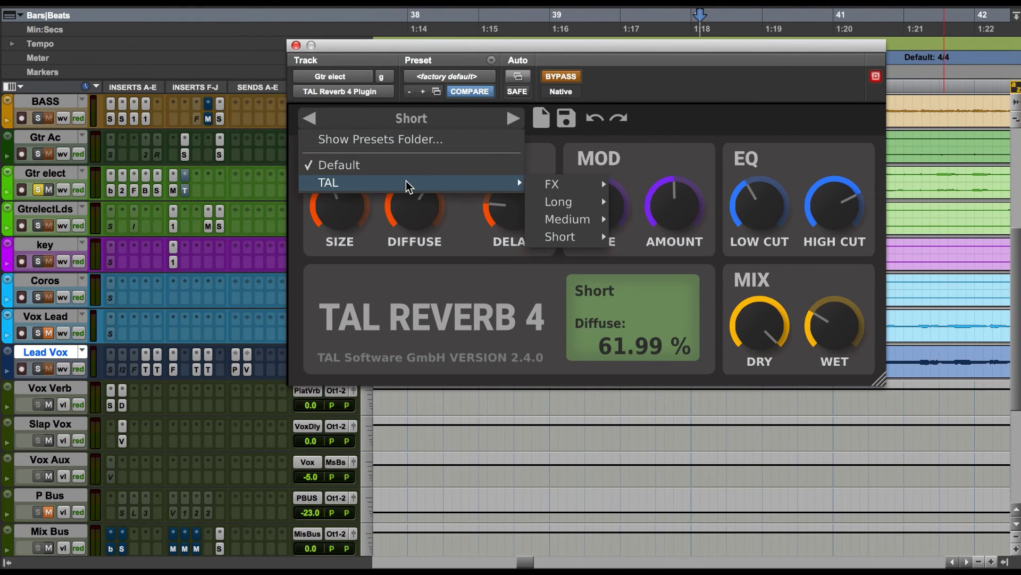
mouse_move(600, 236)
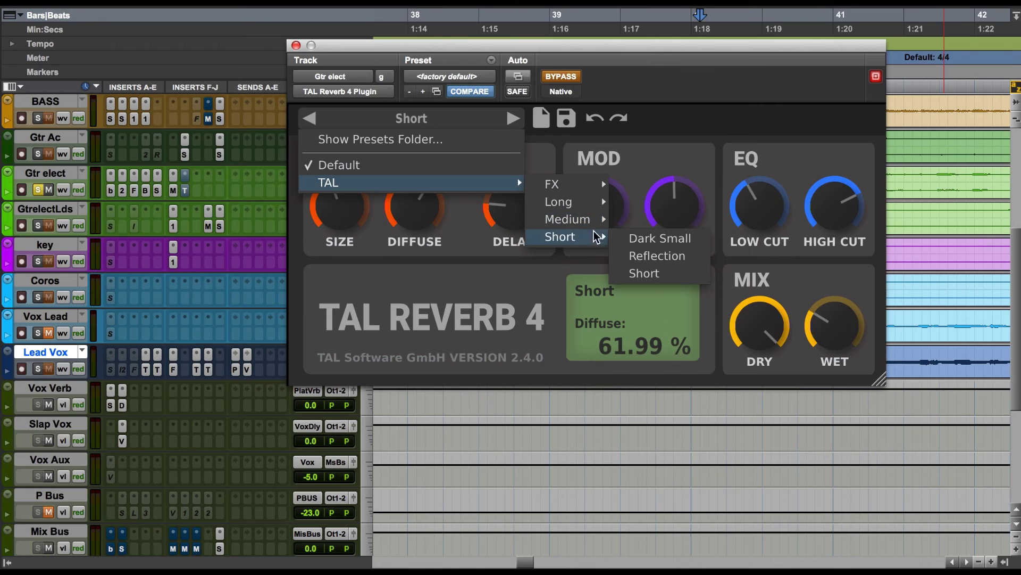
click(656, 271)
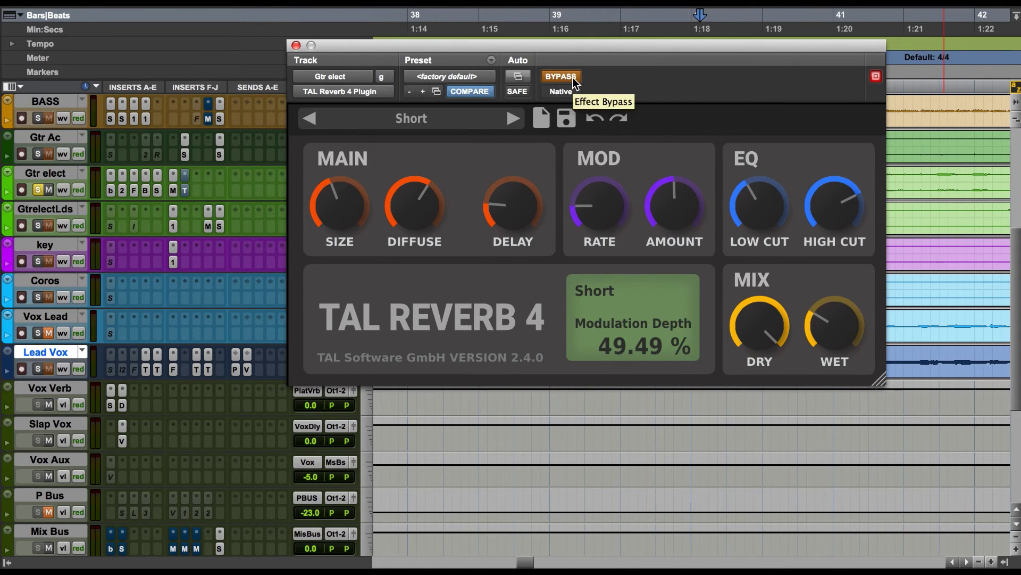
Step: Audition the guitar with TAL Reverb 4 activated, and close the plug-in
key(space)
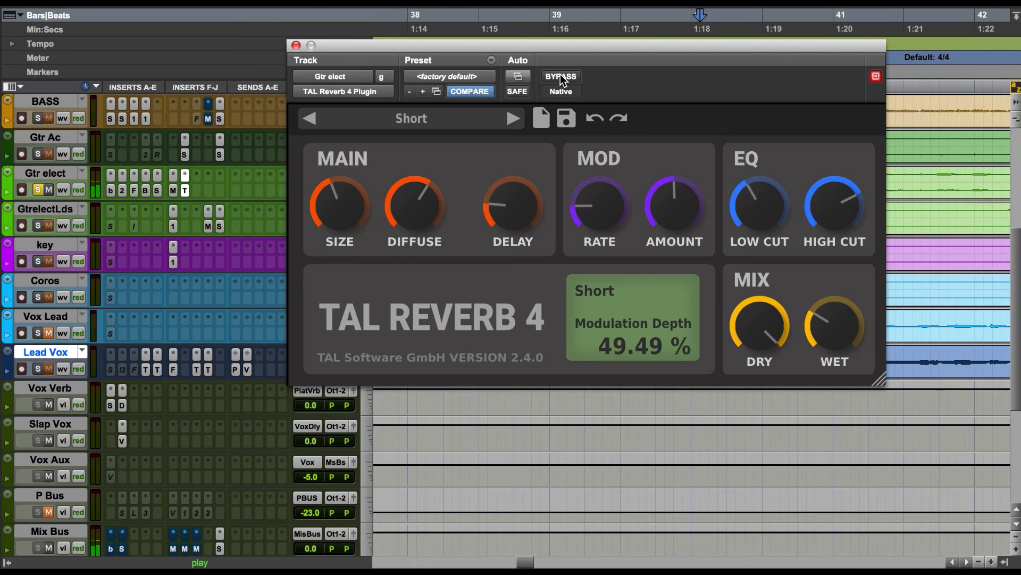
click(560, 76)
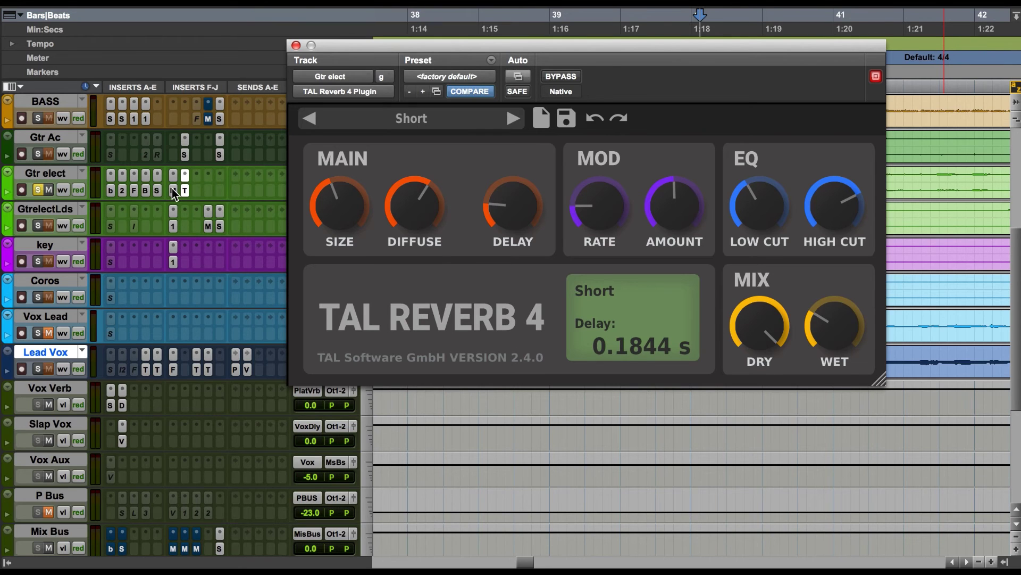
click(297, 46)
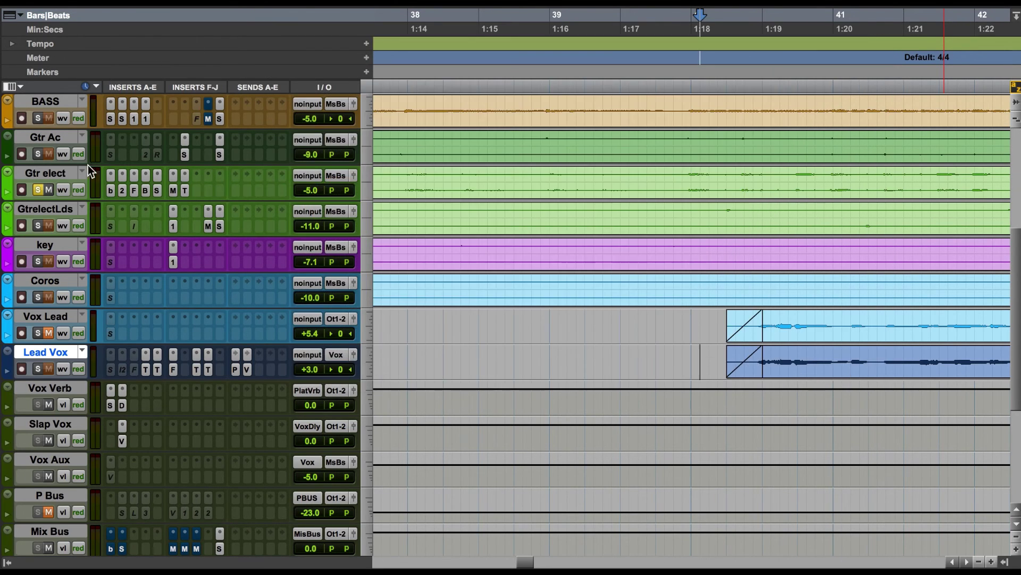
Step: Unsolo the Gtr elect track and bypass all of its inserts
click(40, 191)
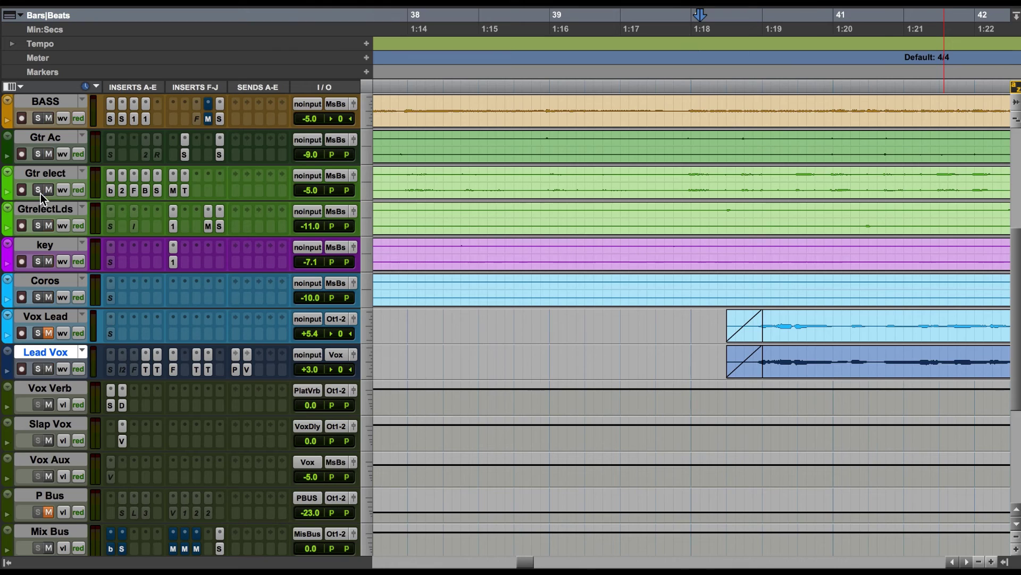
shift+super+click(113, 191)
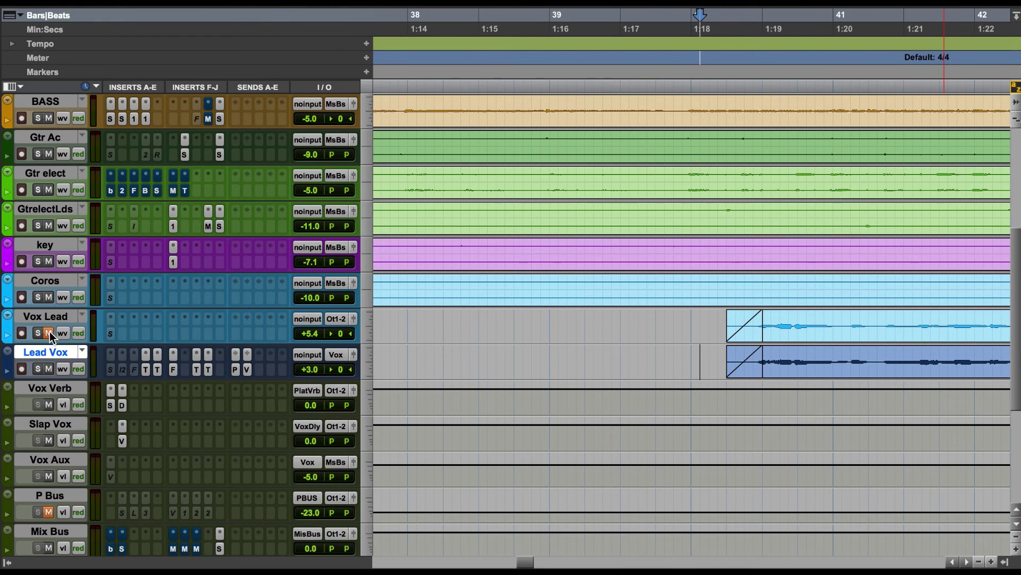
Step: Mute the Lead Vox, Vox Verb and Slap Vox tracks and start playback of the mix
click(49, 369)
click(50, 405)
key(space)
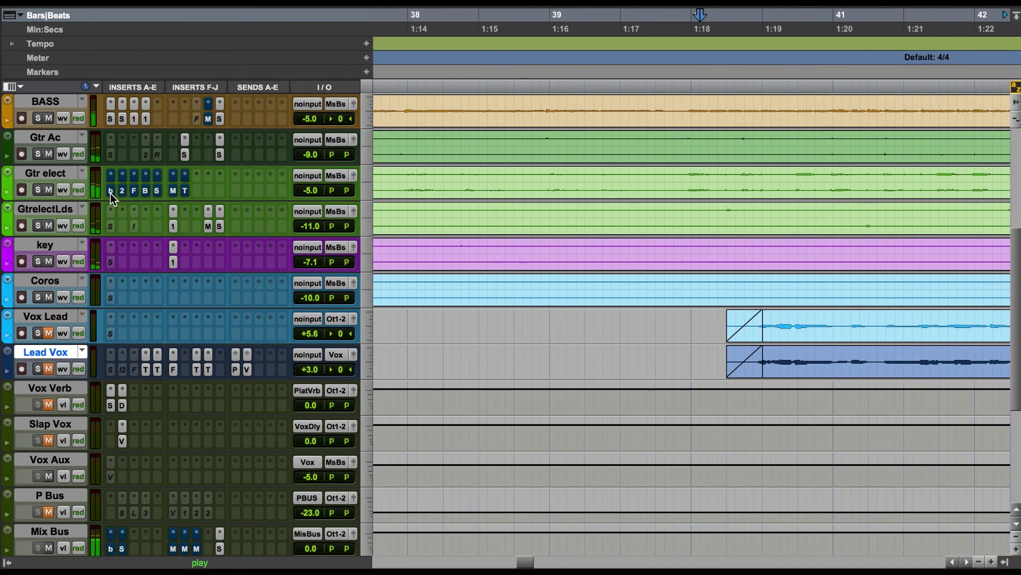
Step: Compare the Gtr elect track's inserts active and bypassed within the instrumental mix, ending with all of them active
shift+super+click(110, 193)
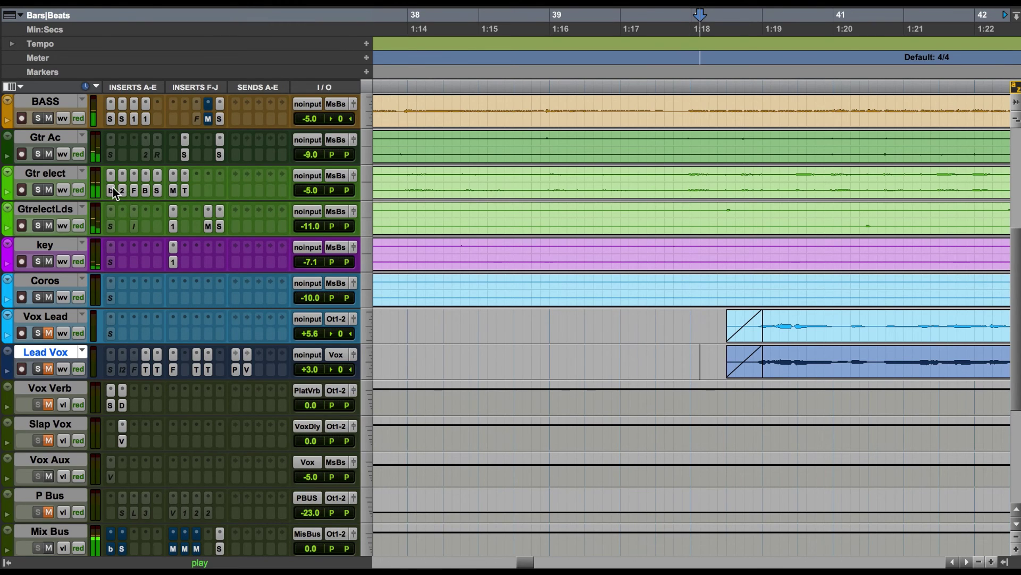
shift+super+click(111, 190)
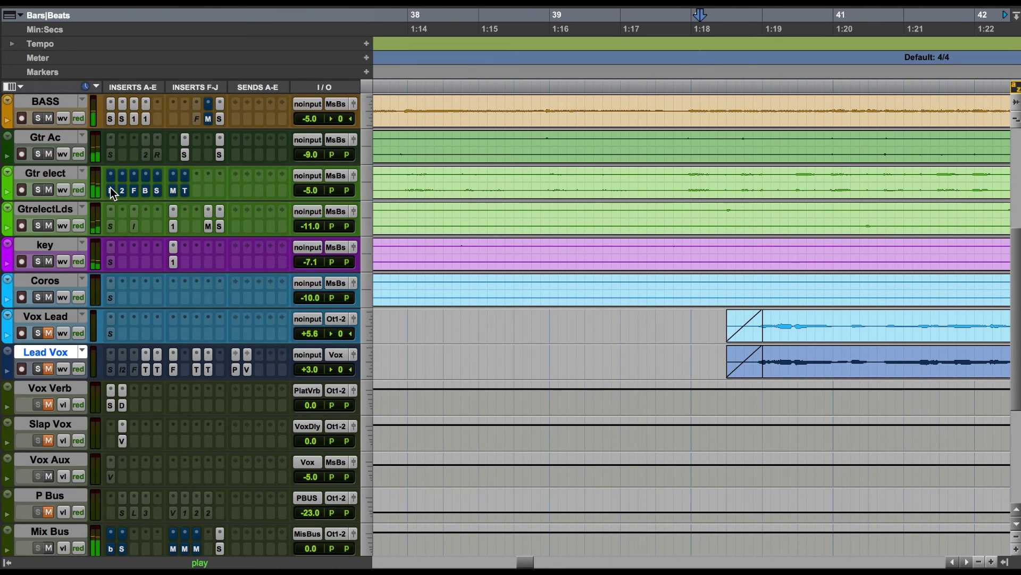
shift+super+click(110, 187)
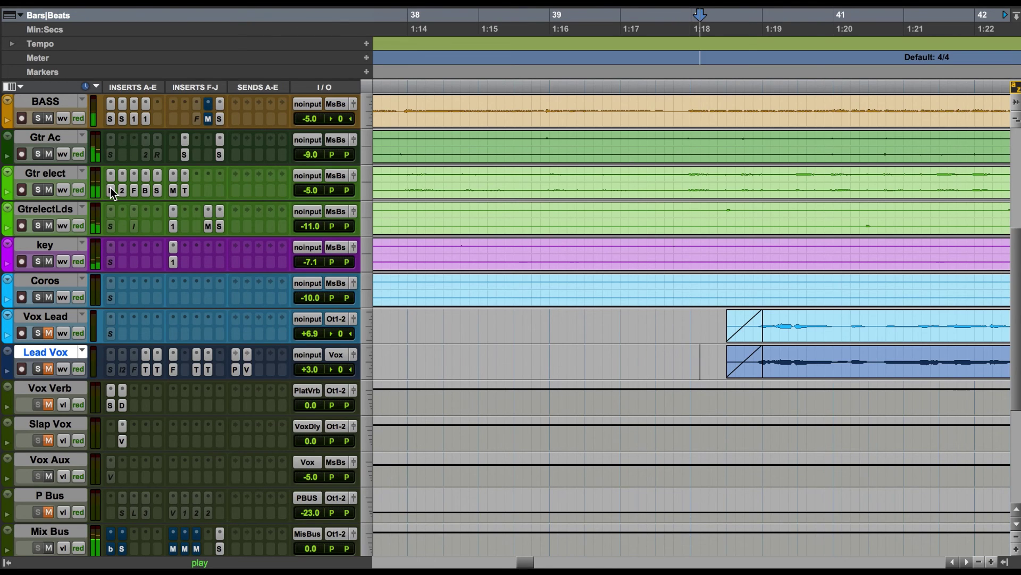
Step: Solo the Gtr elect track and compare its sound with all inserts bypassed and active
click(38, 189)
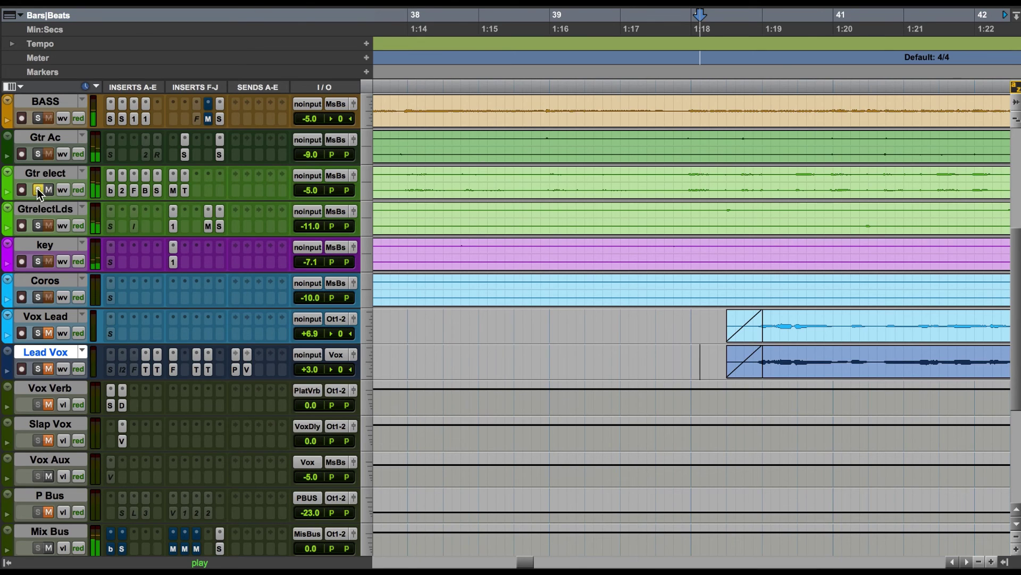
shift+super+click(110, 190)
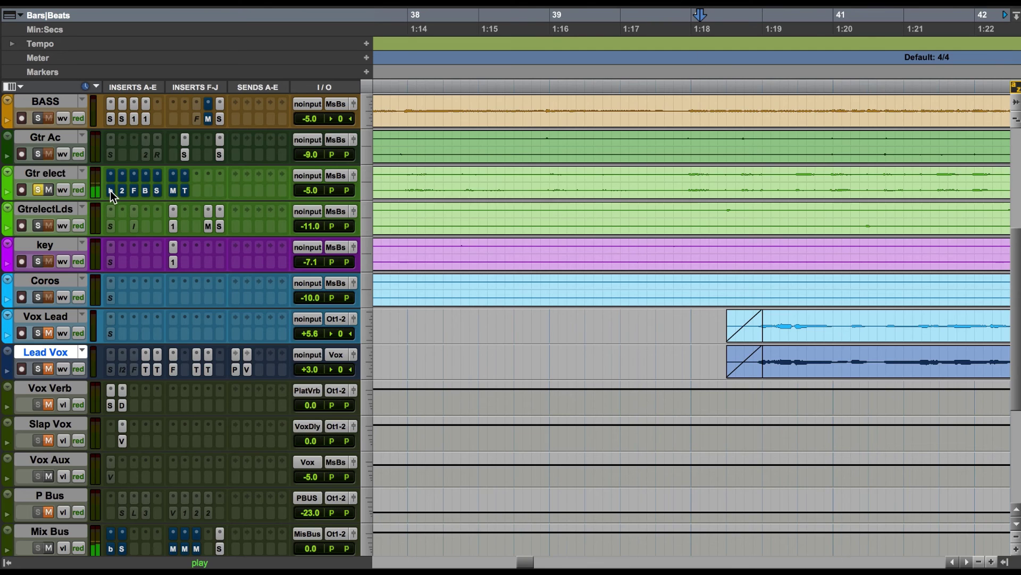
shift+super+click(110, 190)
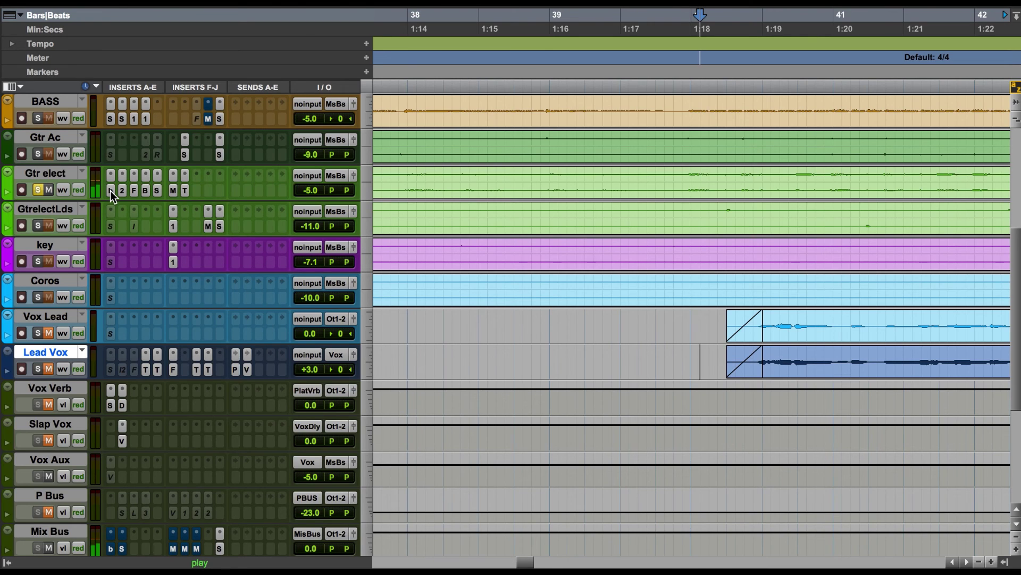
shift+super+click(110, 190)
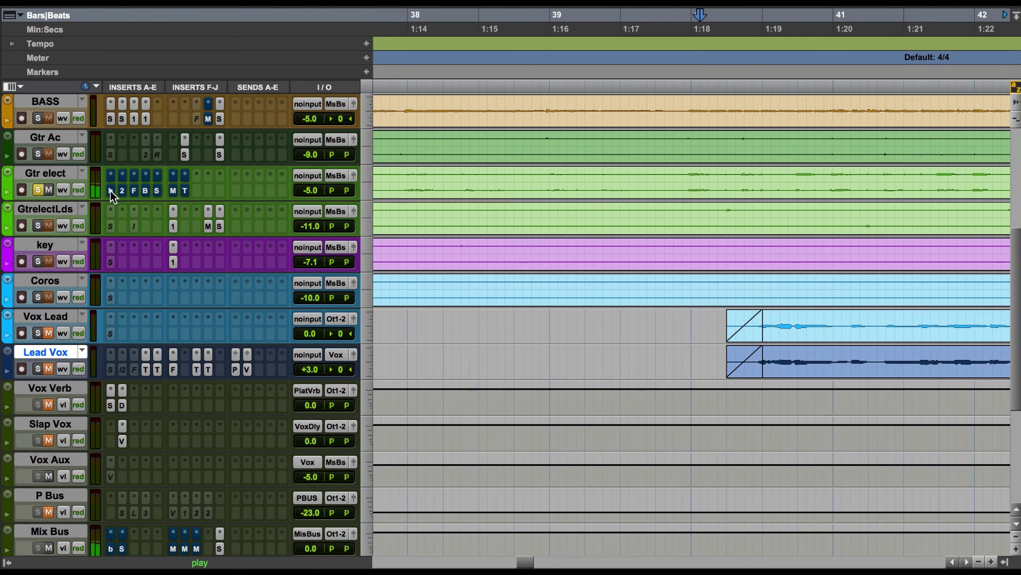
shift+super+click(110, 190)
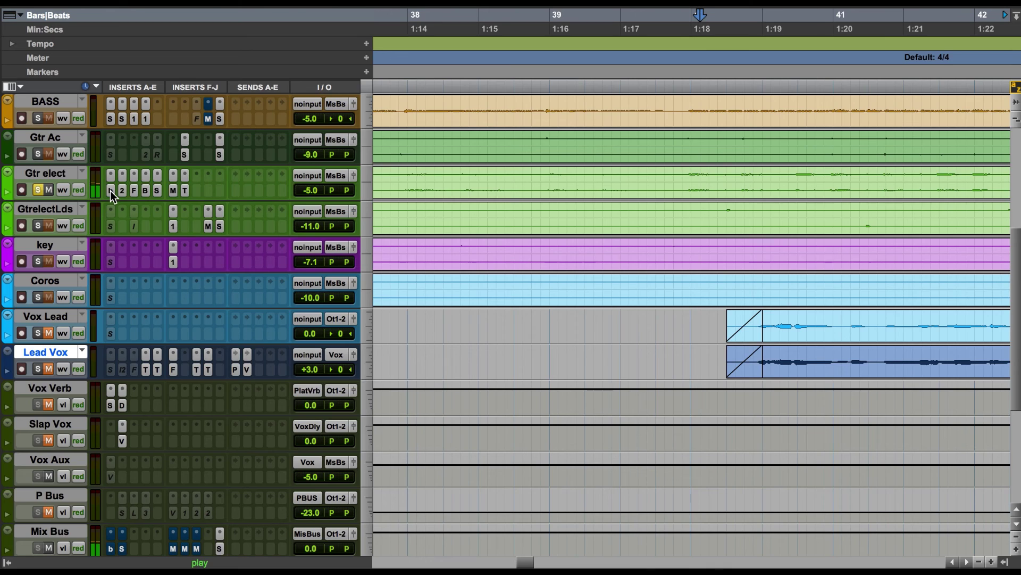
Step: Unsolo Gtr elect and replay the mix, comparing the guitar with its whole insert chain bypassed and active
click(41, 191)
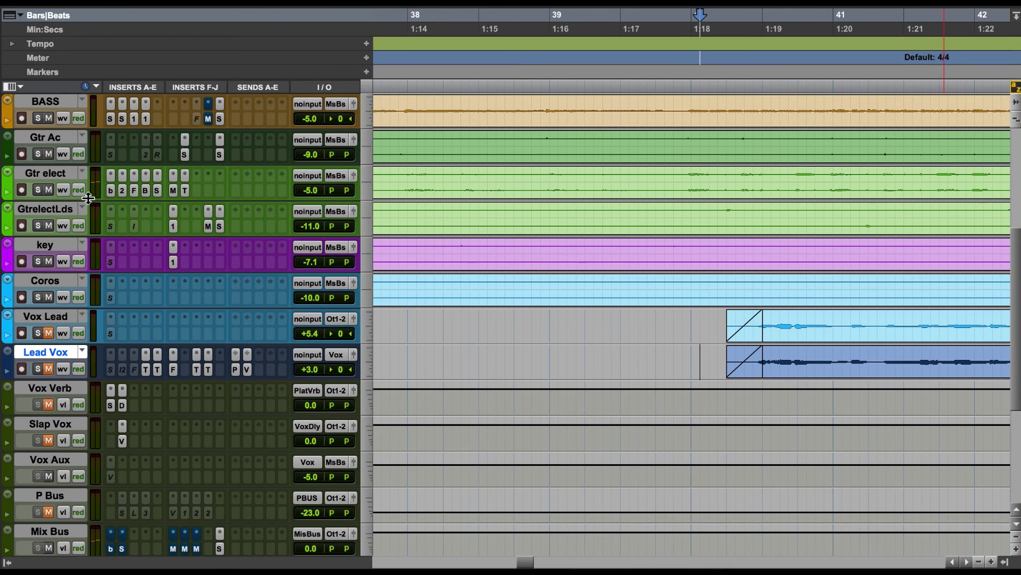
shift+super+click(110, 191)
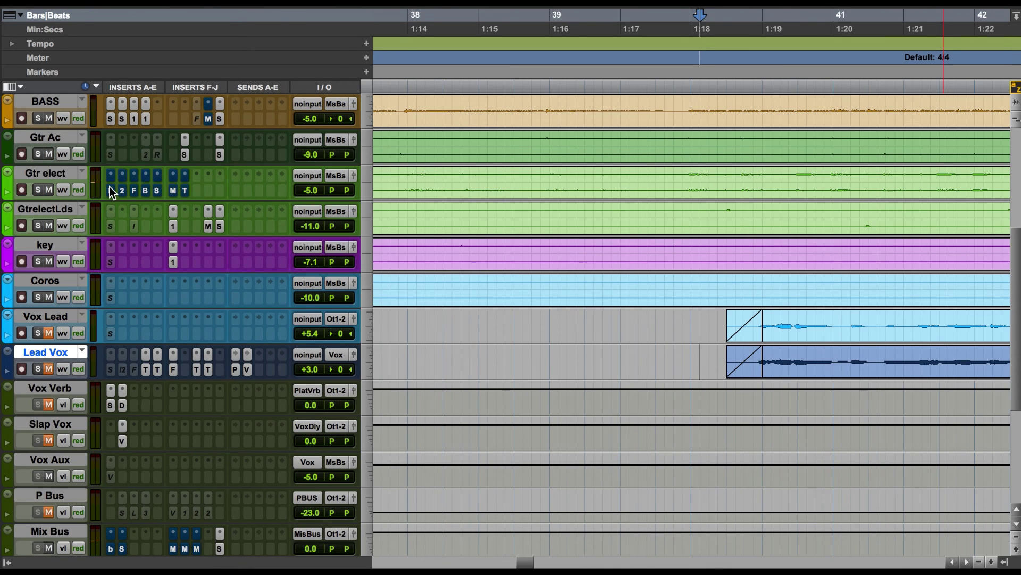
key(space)
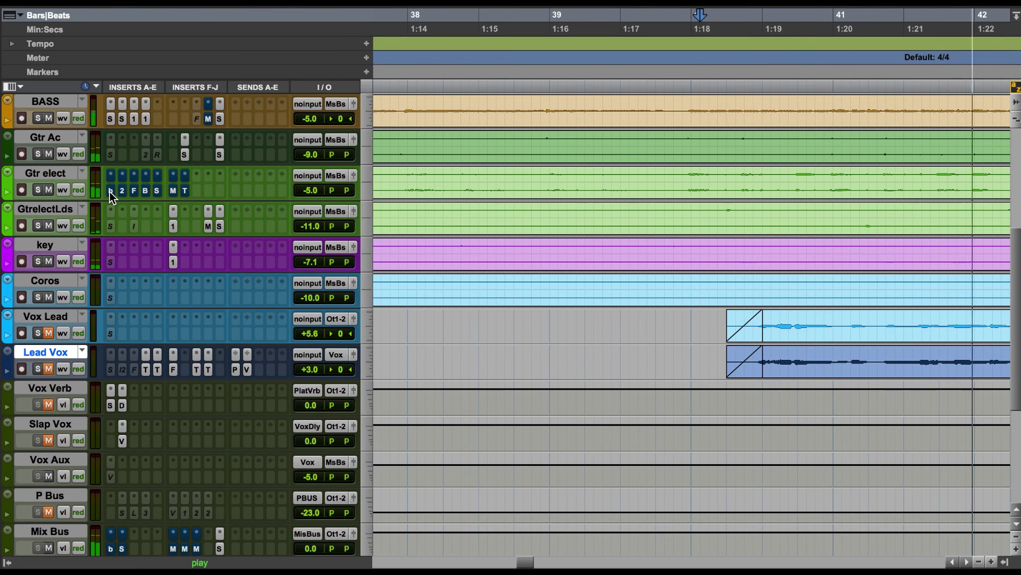
shift+super+click(110, 190)
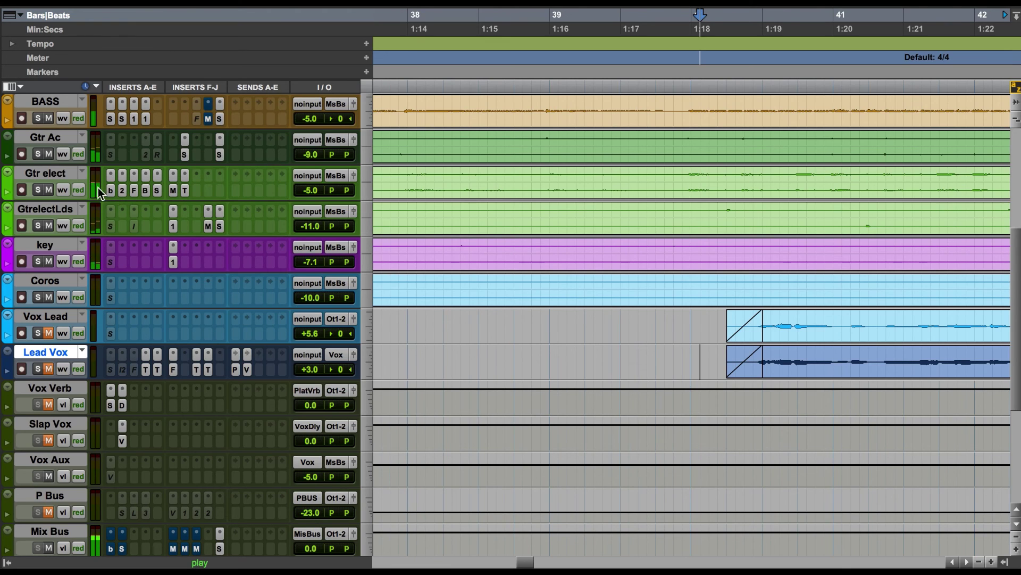
Step: Open the Gtr elect output window and compare the track's meter level with all inserts bypassed and active
click(353, 176)
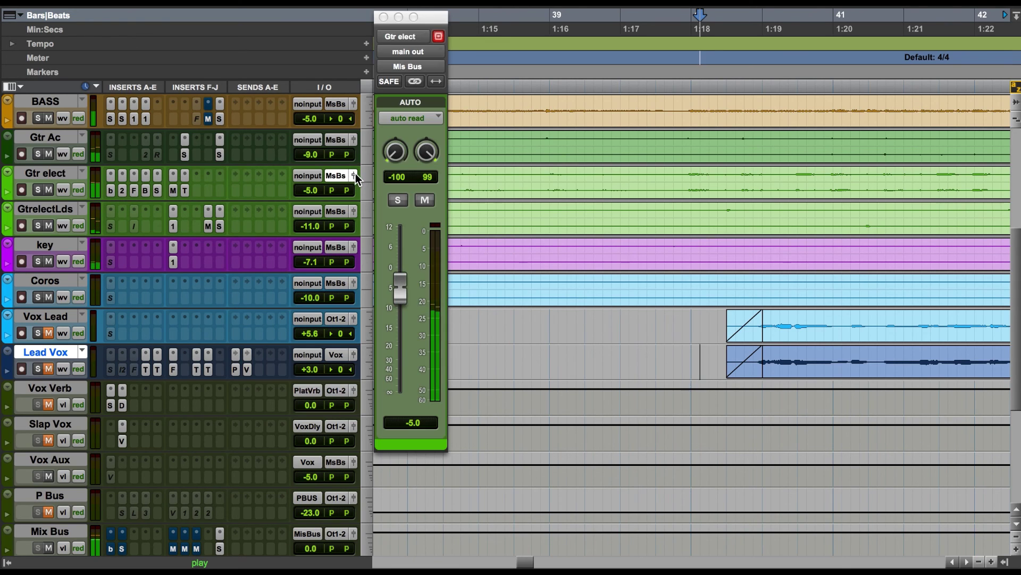
shift+super+click(110, 191)
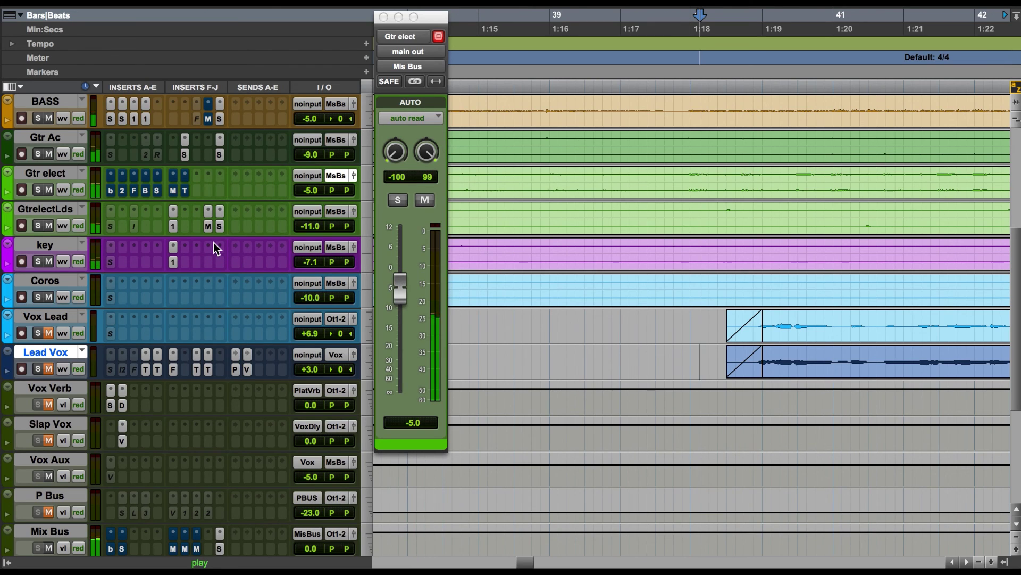
shift+super+click(112, 193)
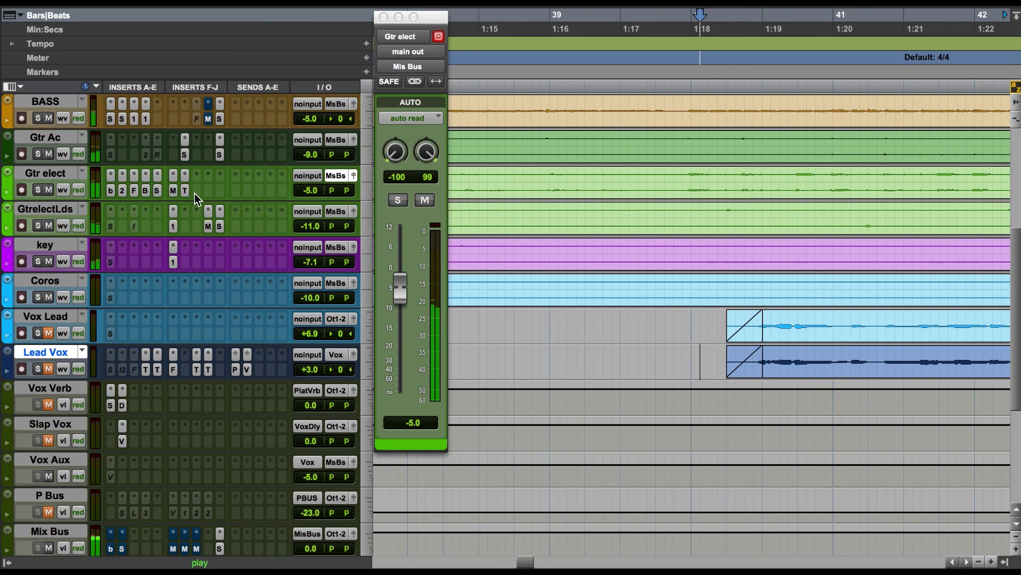
Step: Open SonEQ on the Gtr elect track and slightly lower its output level
click(156, 189)
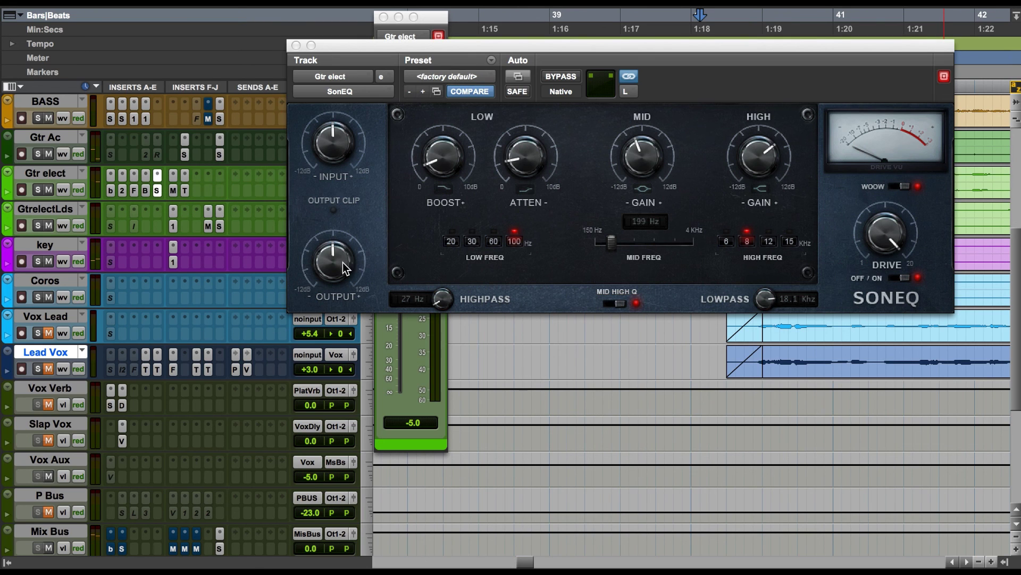
drag(345, 269, 331, 276)
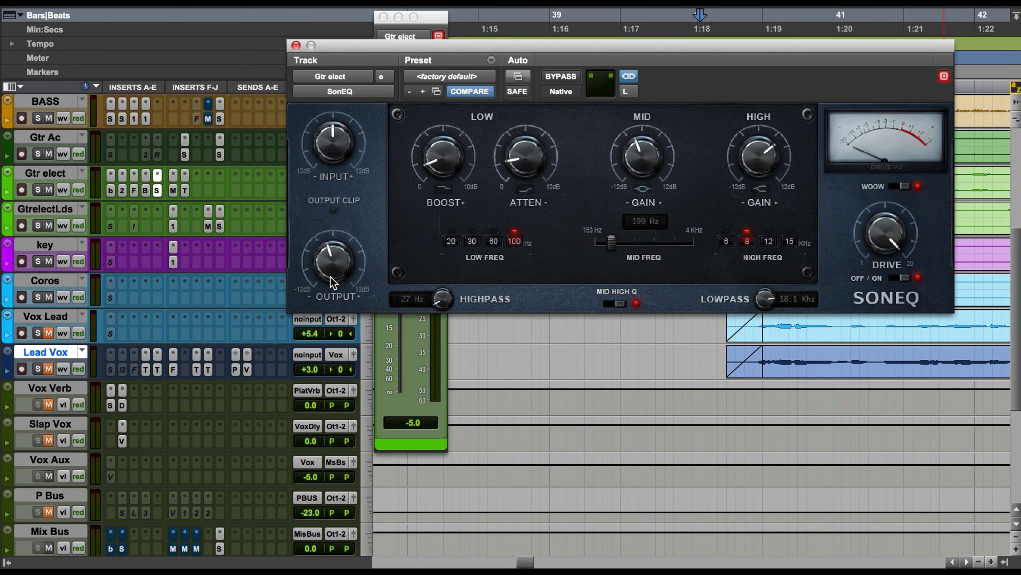
Step: Solo Gtr elect and compare its level with the insert chain bypassed and active at the new SonEQ output
click(38, 190)
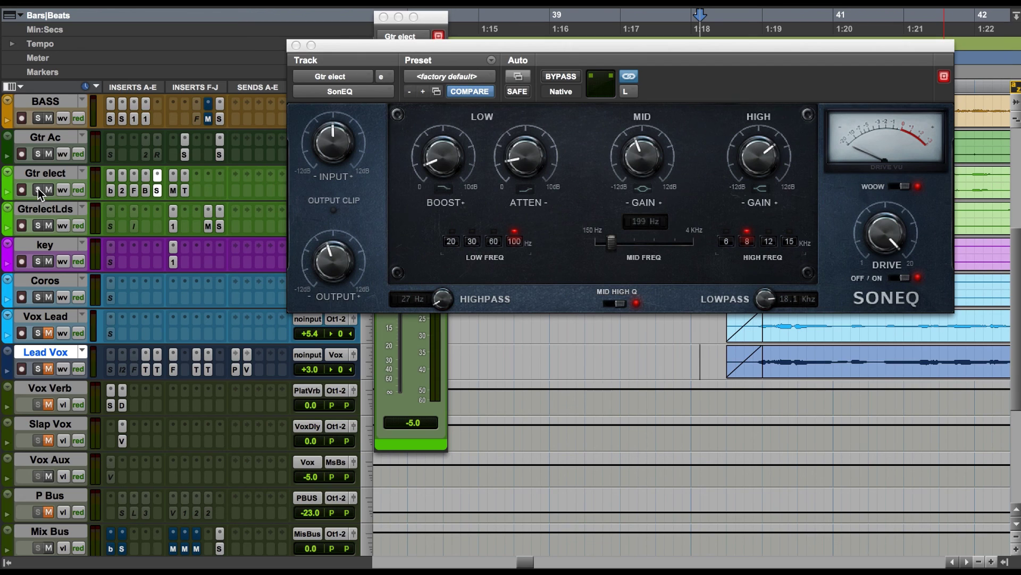
shift+super+click(112, 191)
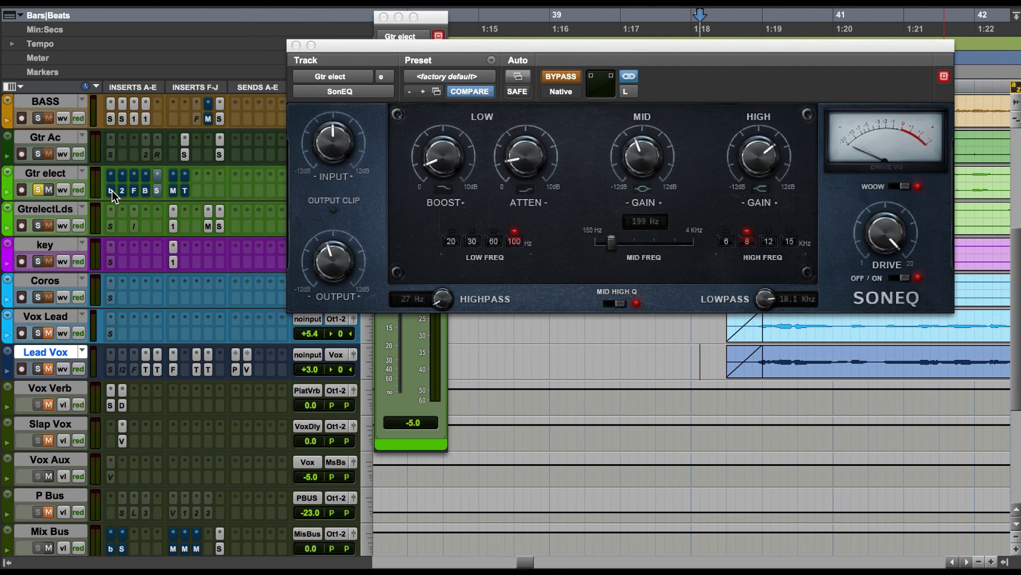
key(space)
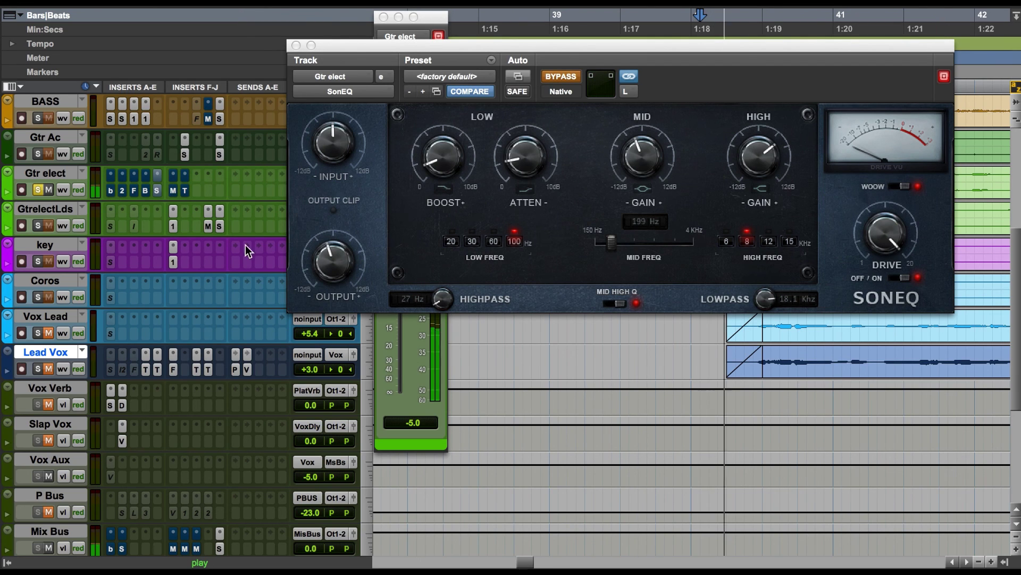
shift+super+click(110, 191)
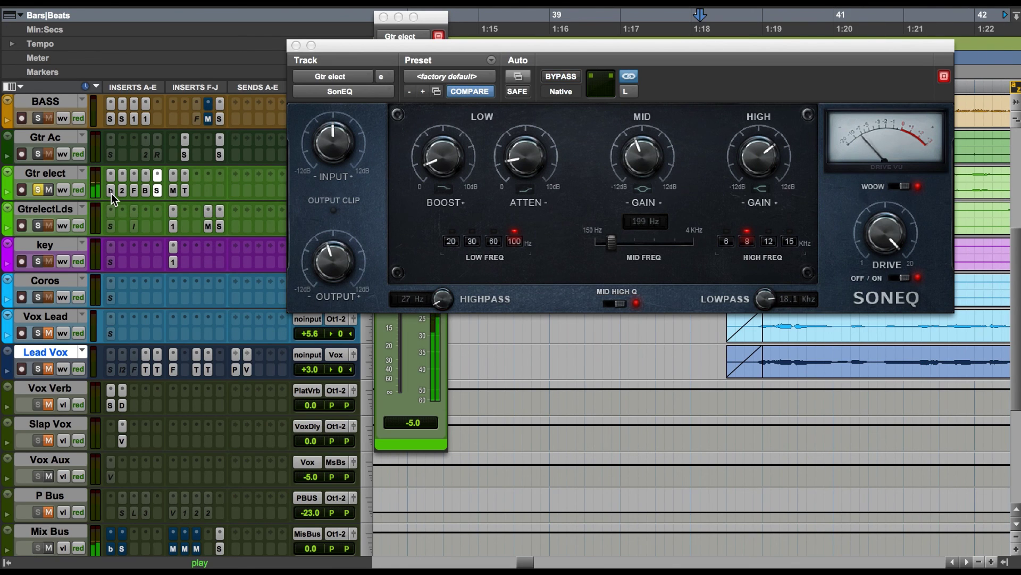
shift+super+click(111, 193)
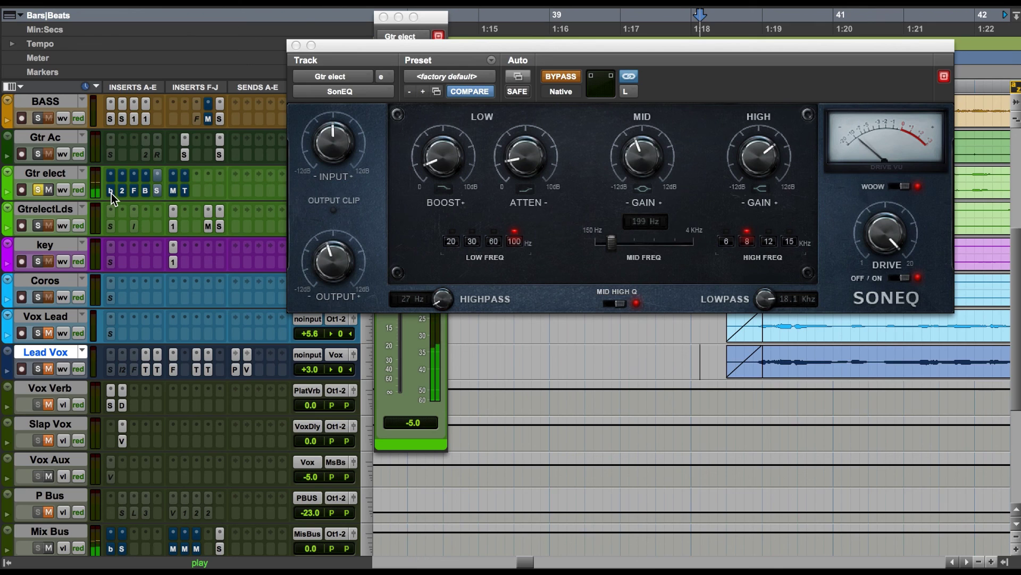
shift+super+click(111, 193)
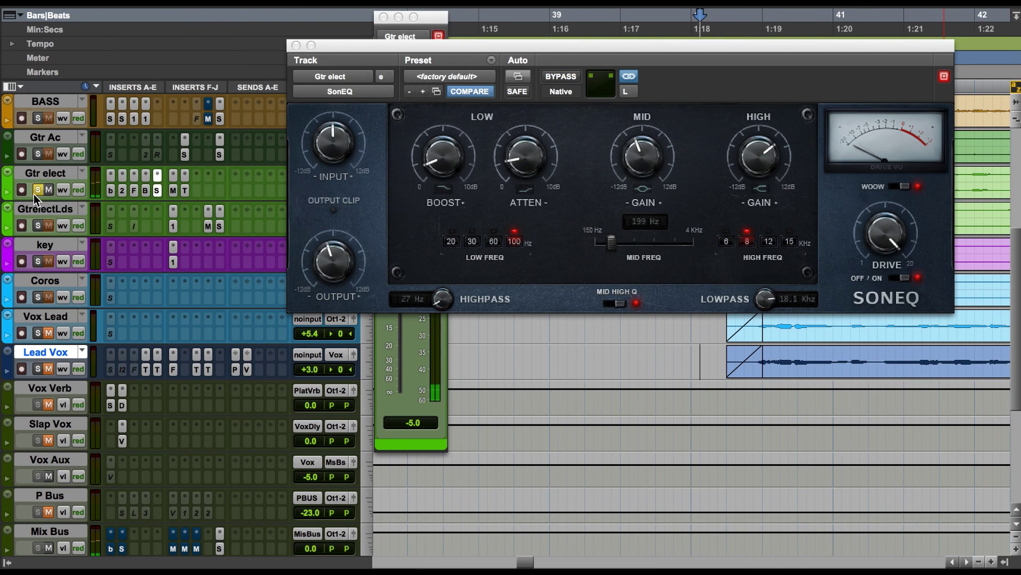
Step: Unsolo Gtr elect and compare its level-matched insert chain bypassed and active in the mix
click(33, 193)
shift+super+click(107, 194)
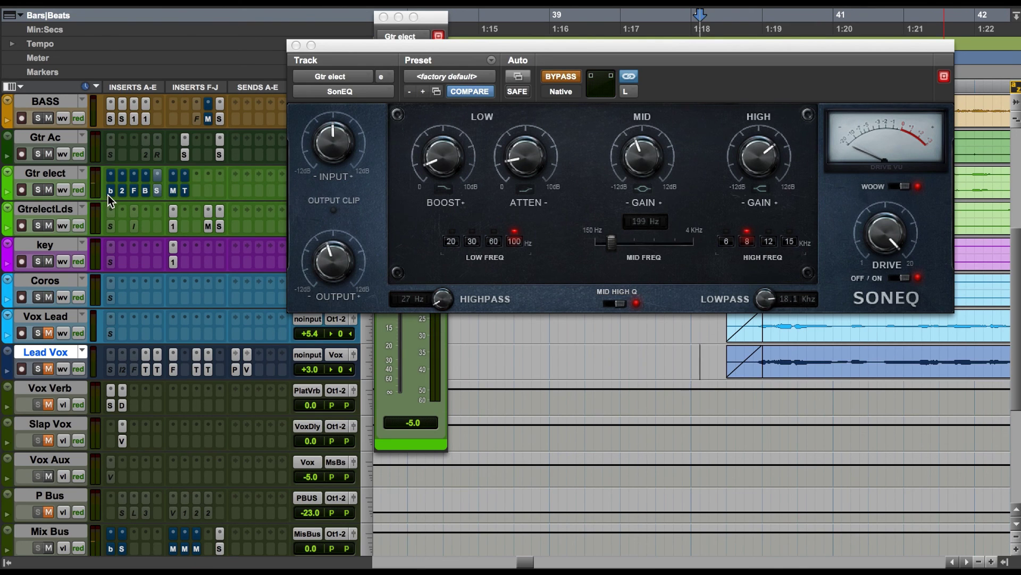
key(space)
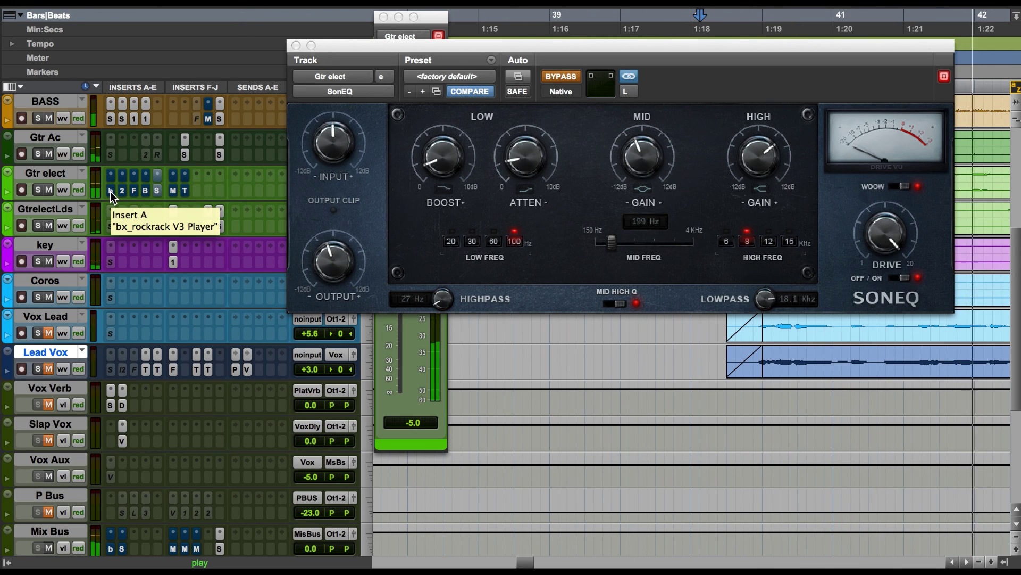
shift+super+click(110, 192)
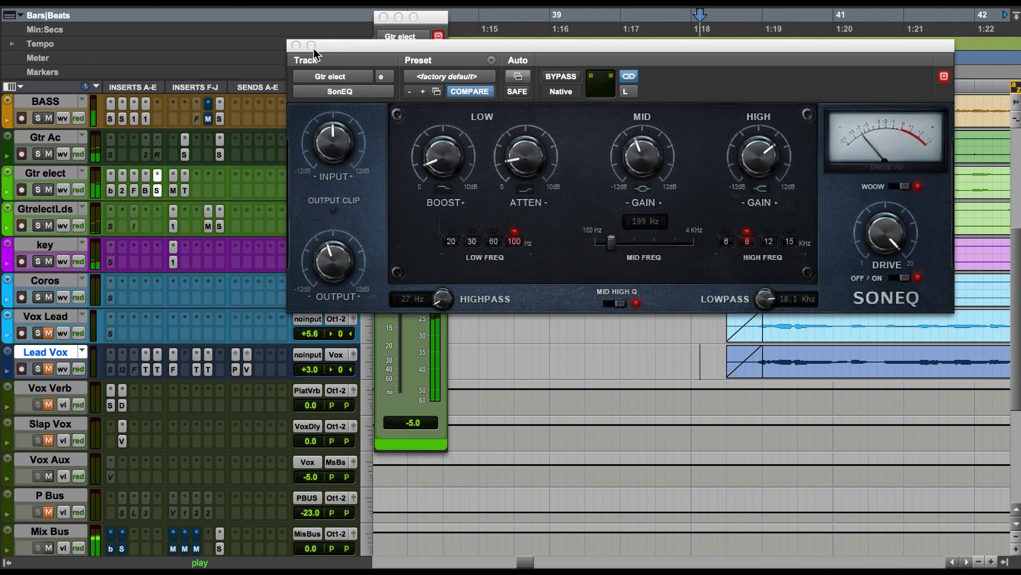
Step: Close the SonEQ and Gtr elect output windows, and unmute the Lead Vox, Vox Verb and Slap Vox tracks
click(295, 46)
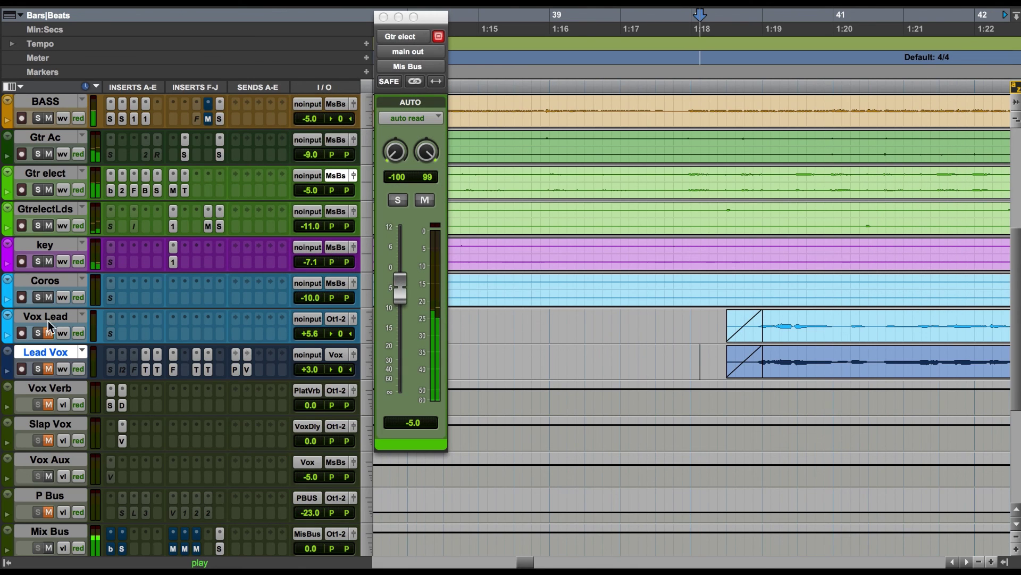
click(48, 369)
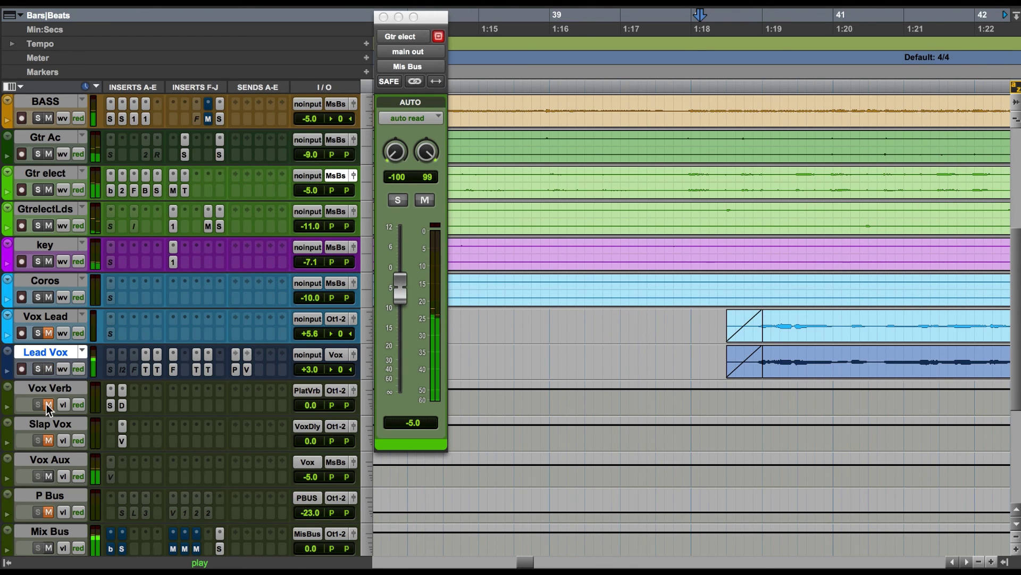
click(48, 440)
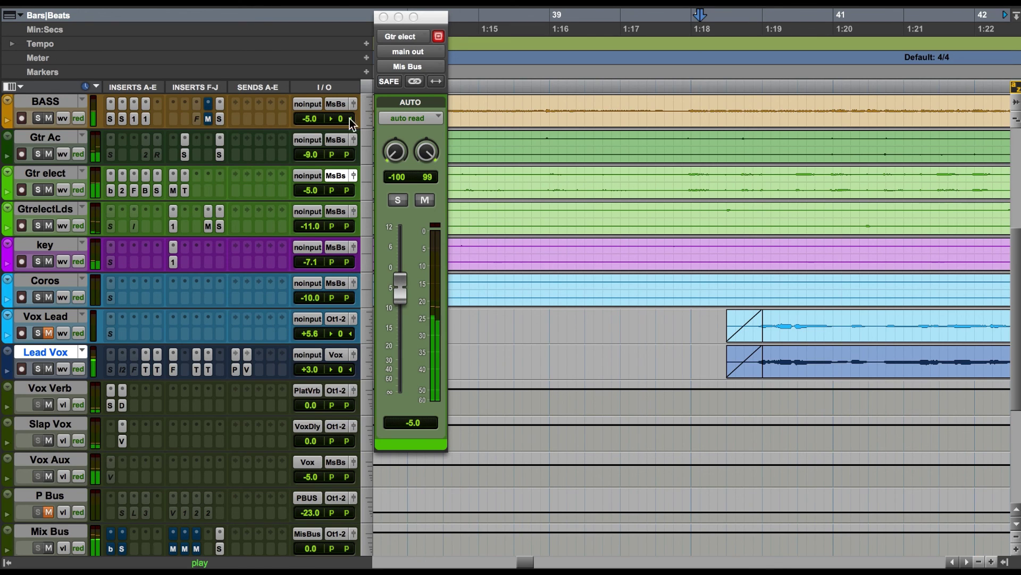
click(383, 18)
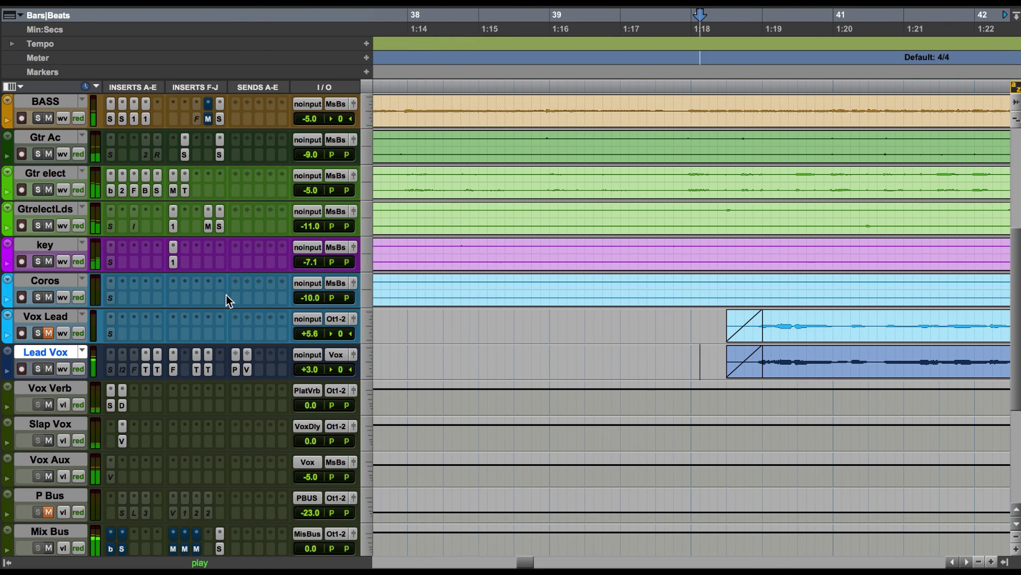